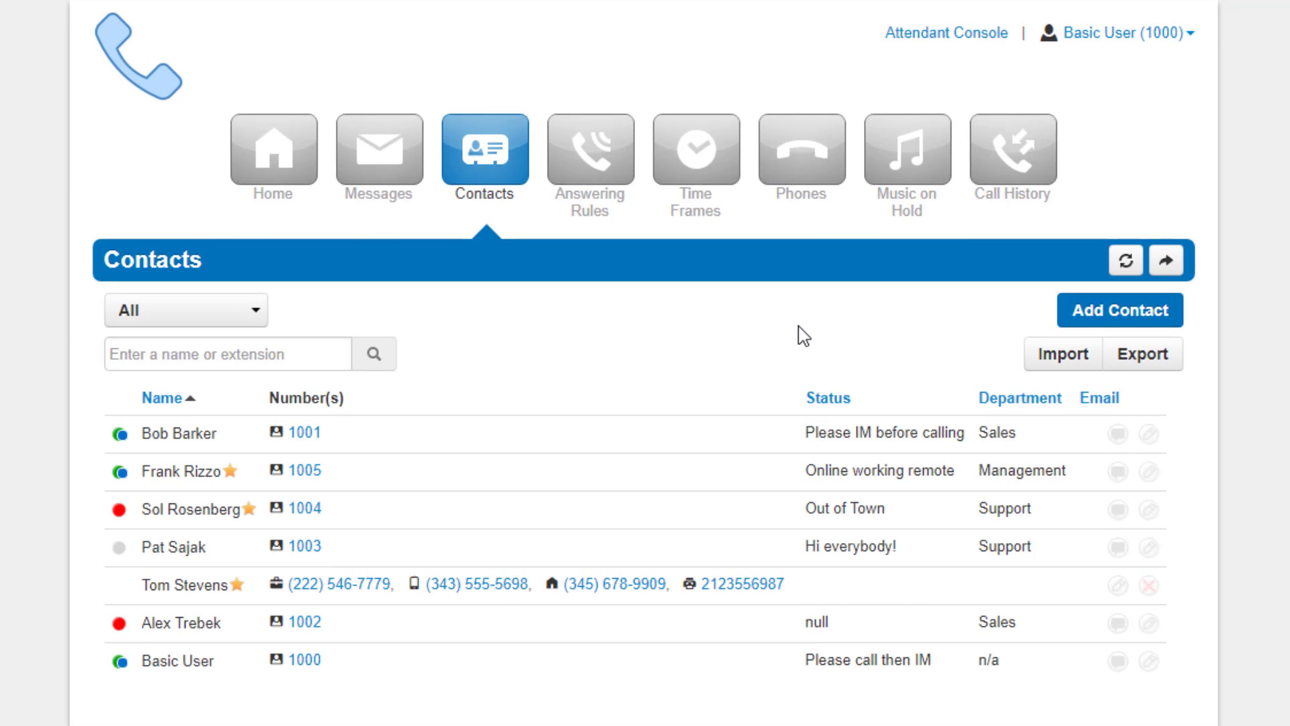
Step: Look at the user's profile from the account menu and close it without changes
{"action": "left_click", "coordinate": [842, 26]}
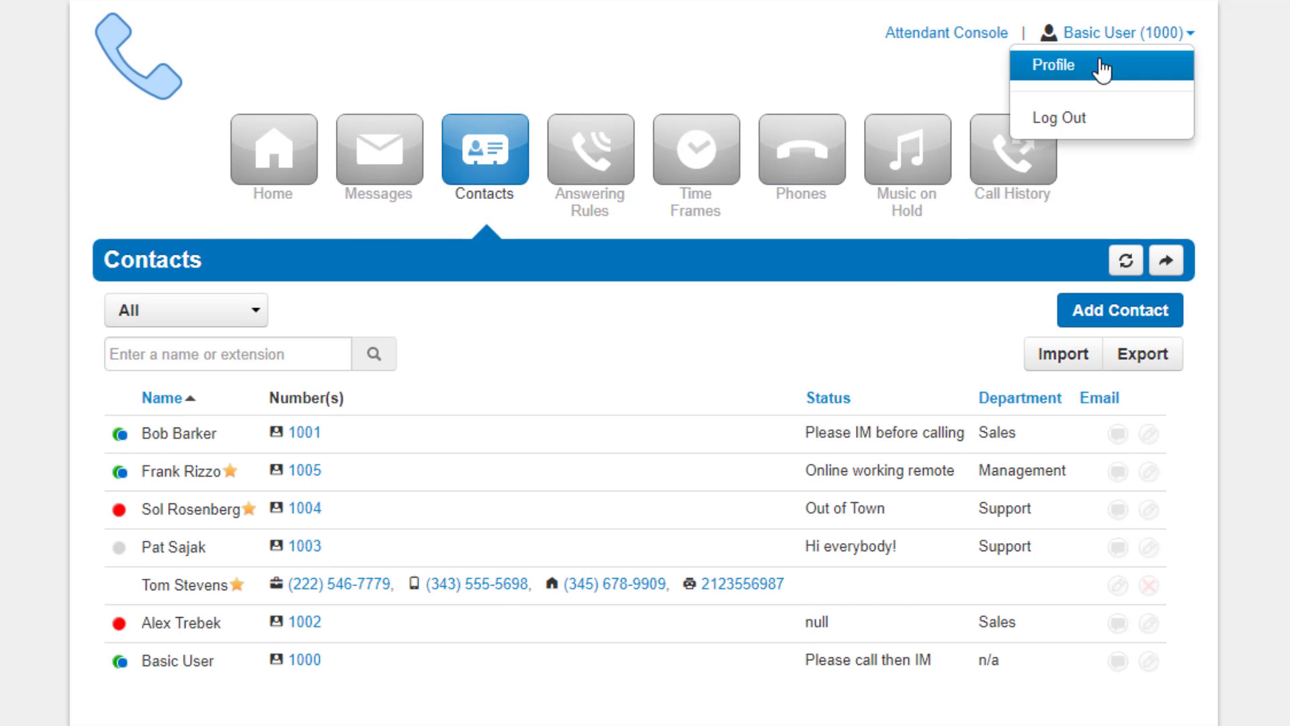
{"action": "left_click", "coordinate": [1103, 69]}
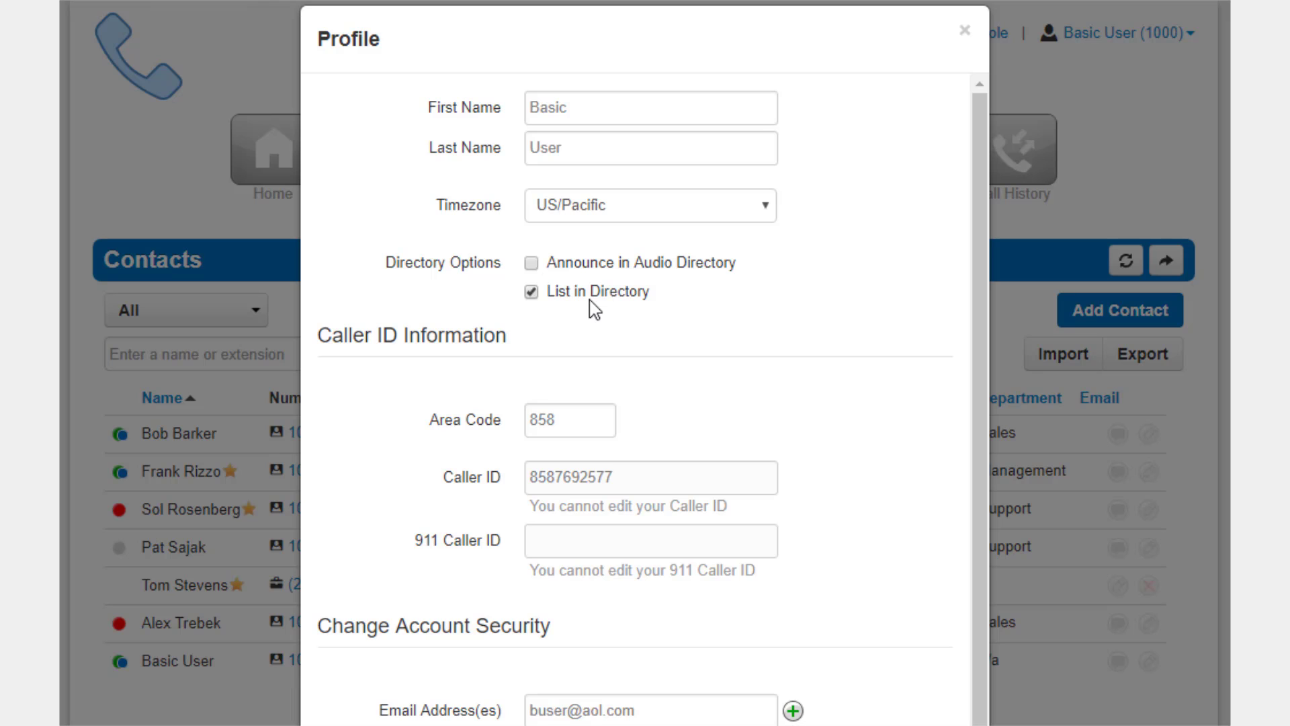
{"action": "left_click", "coordinate": [966, 31]}
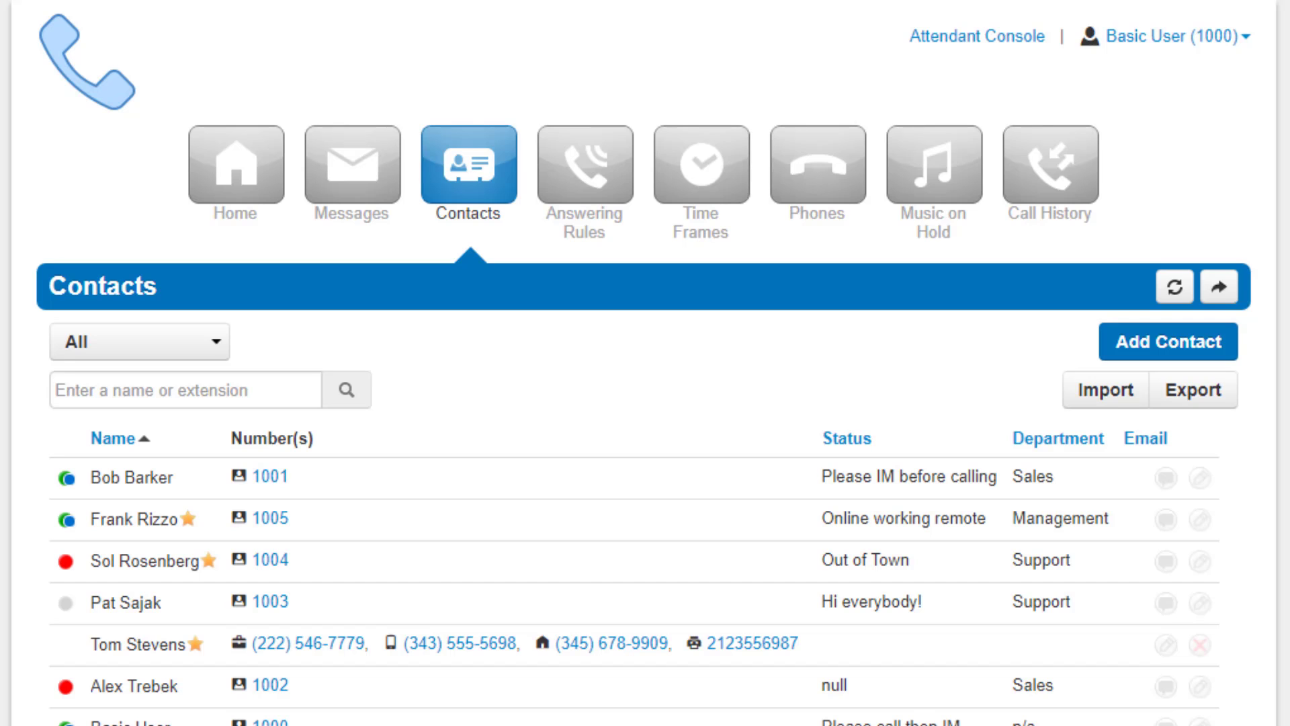
Step: Switch the contact filter between All contacts and Favorites
{"action": "left_click", "coordinate": [94, 344]}
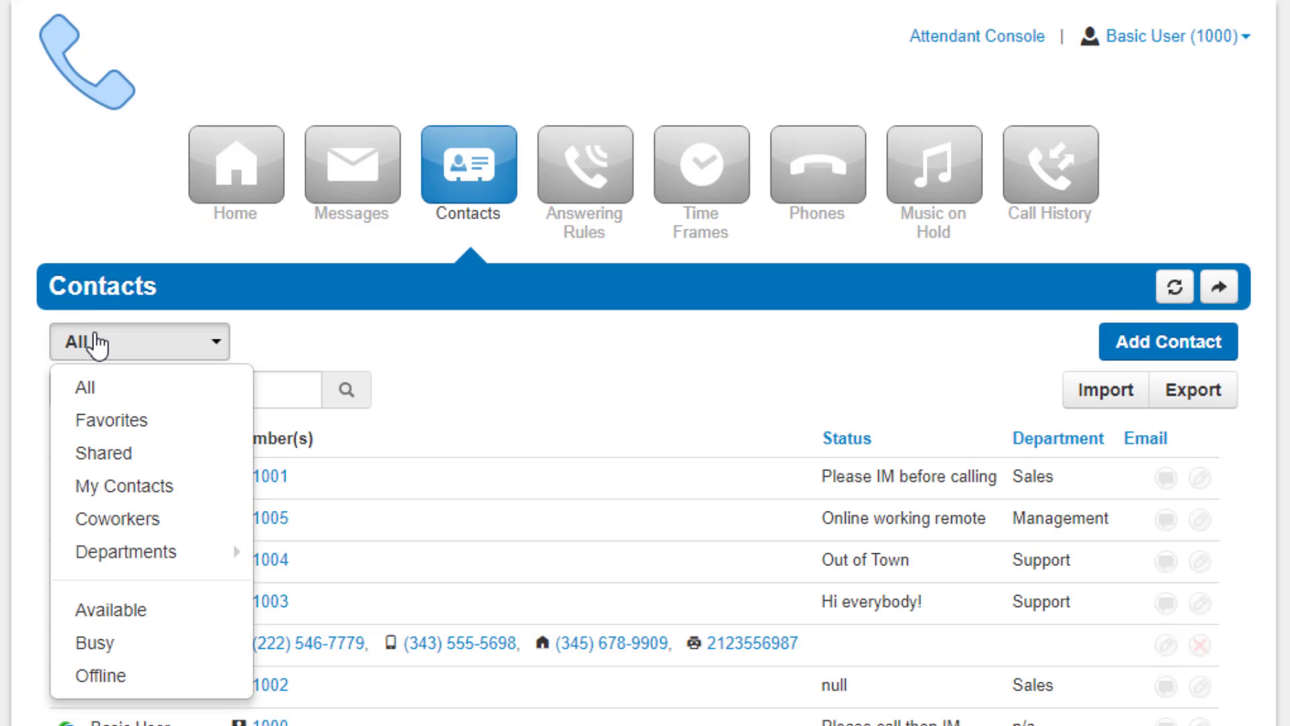
{"action": "left_click", "coordinate": [139, 389]}
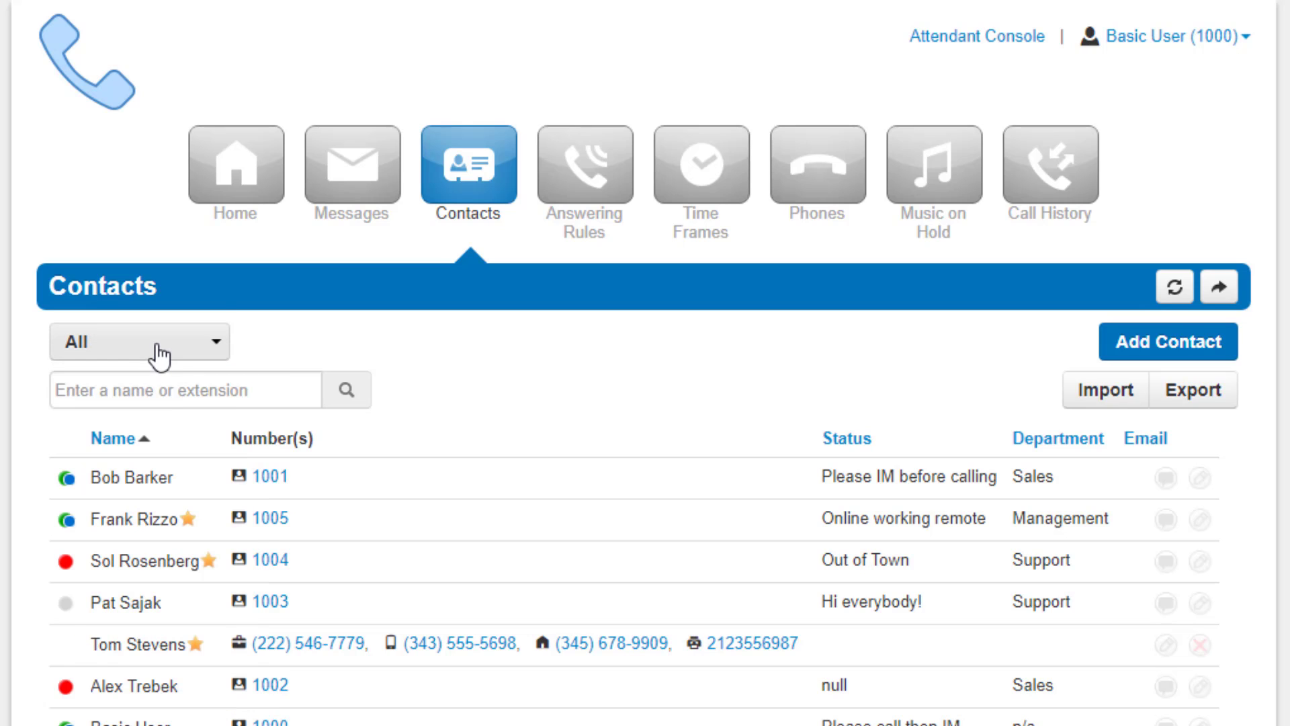
{"action": "left_click", "coordinate": [159, 355]}
{"action": "left_click", "coordinate": [164, 423]}
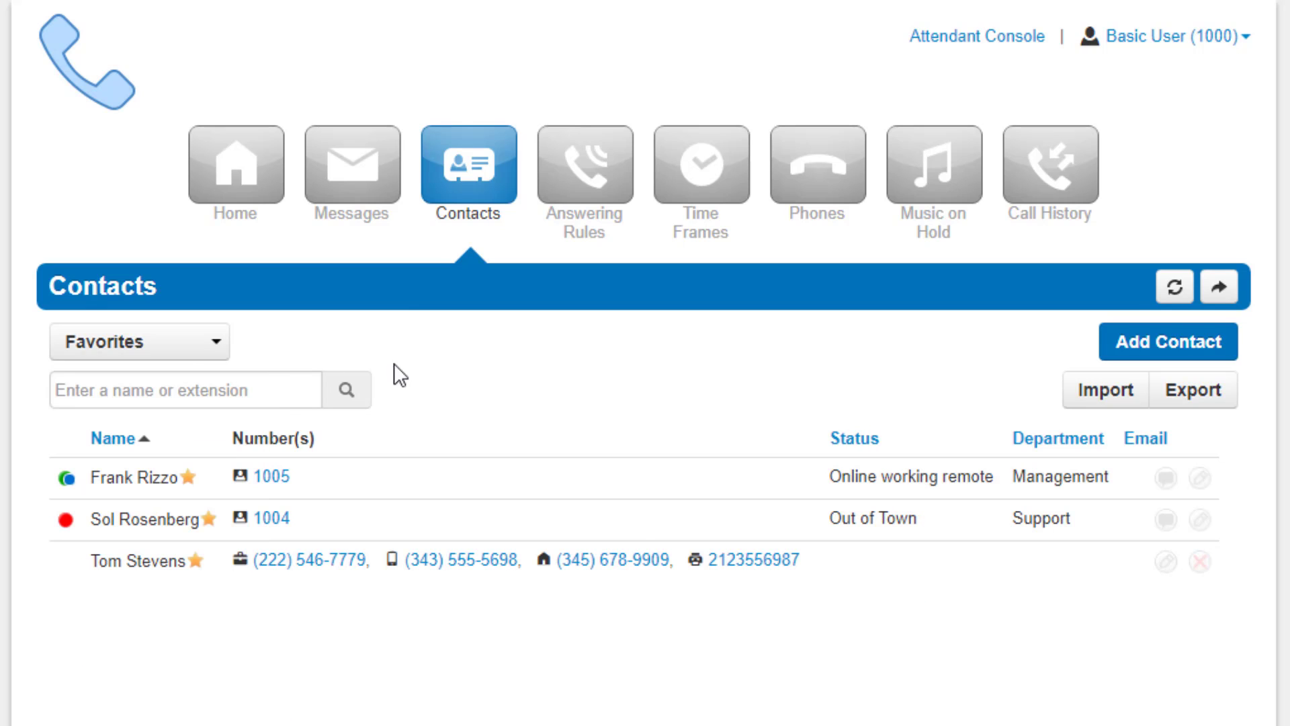
{"action": "left_click", "coordinate": [173, 360]}
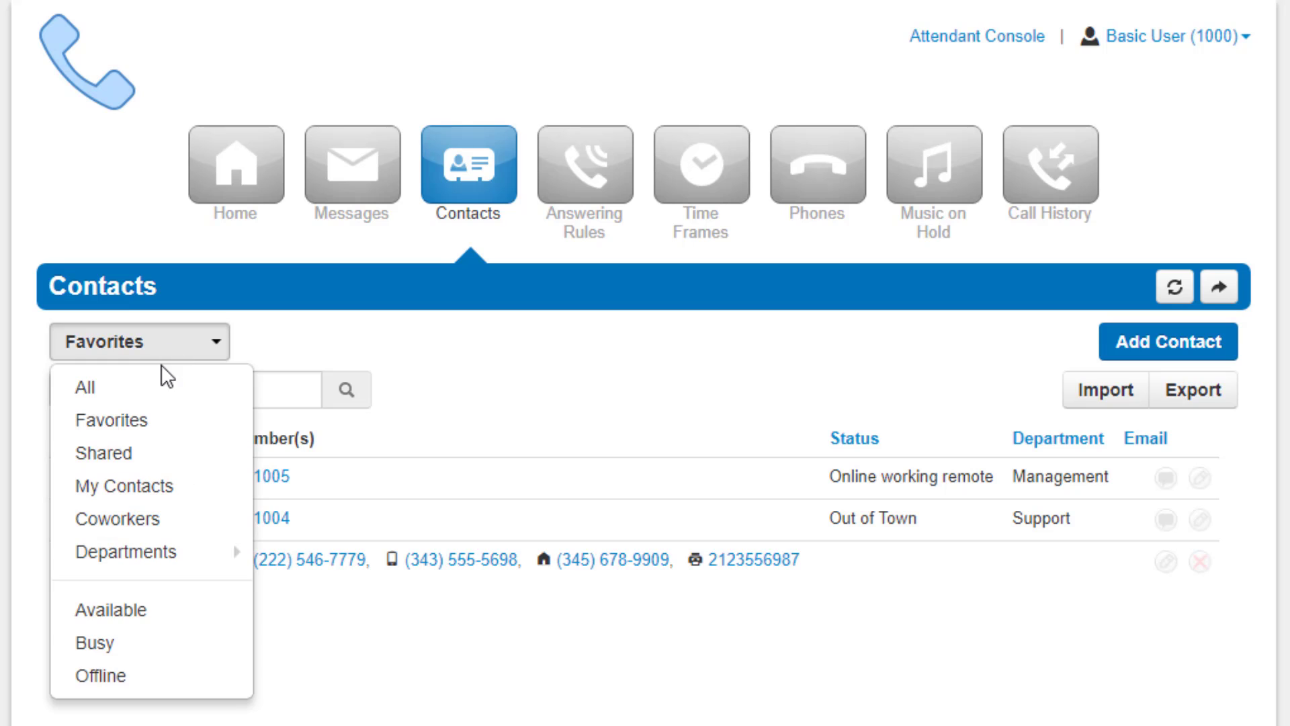
{"action": "left_click", "coordinate": [159, 396]}
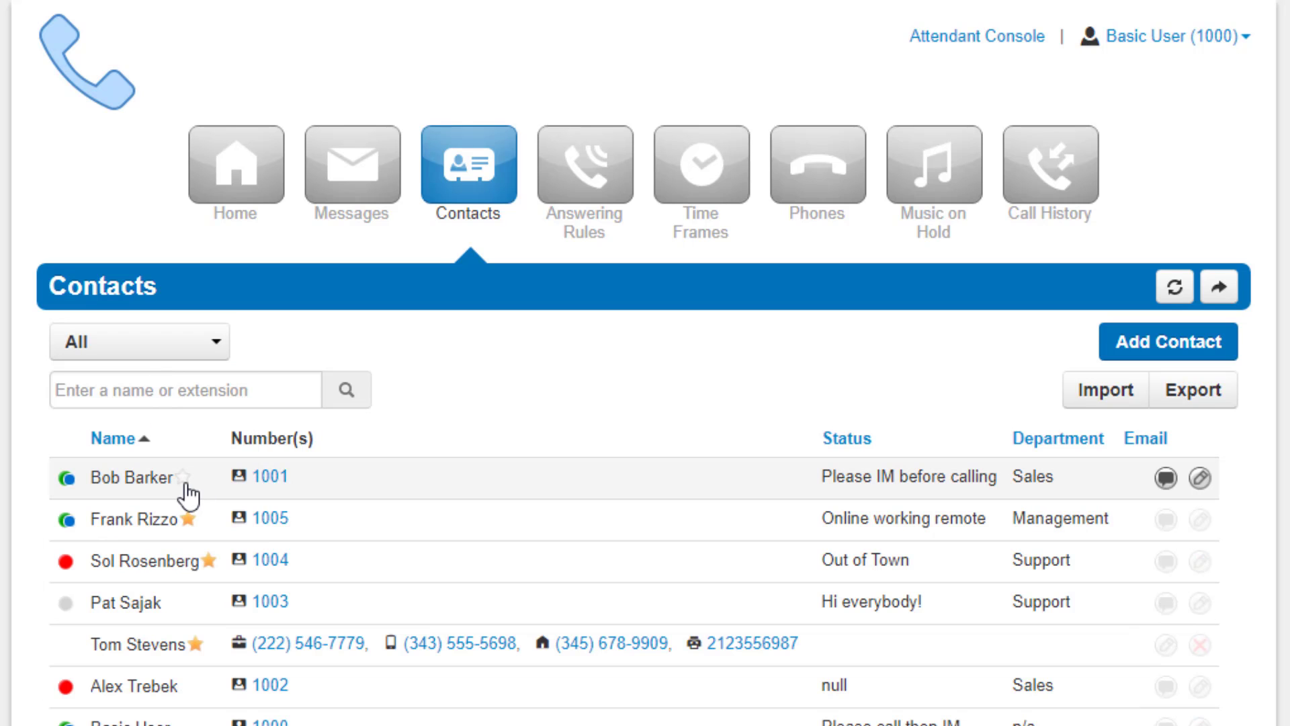
Step: Filter to Favorites, then to Shared contacts, which shows an empty list
{"action": "left_click", "coordinate": [170, 348]}
{"action": "left_click", "coordinate": [165, 427]}
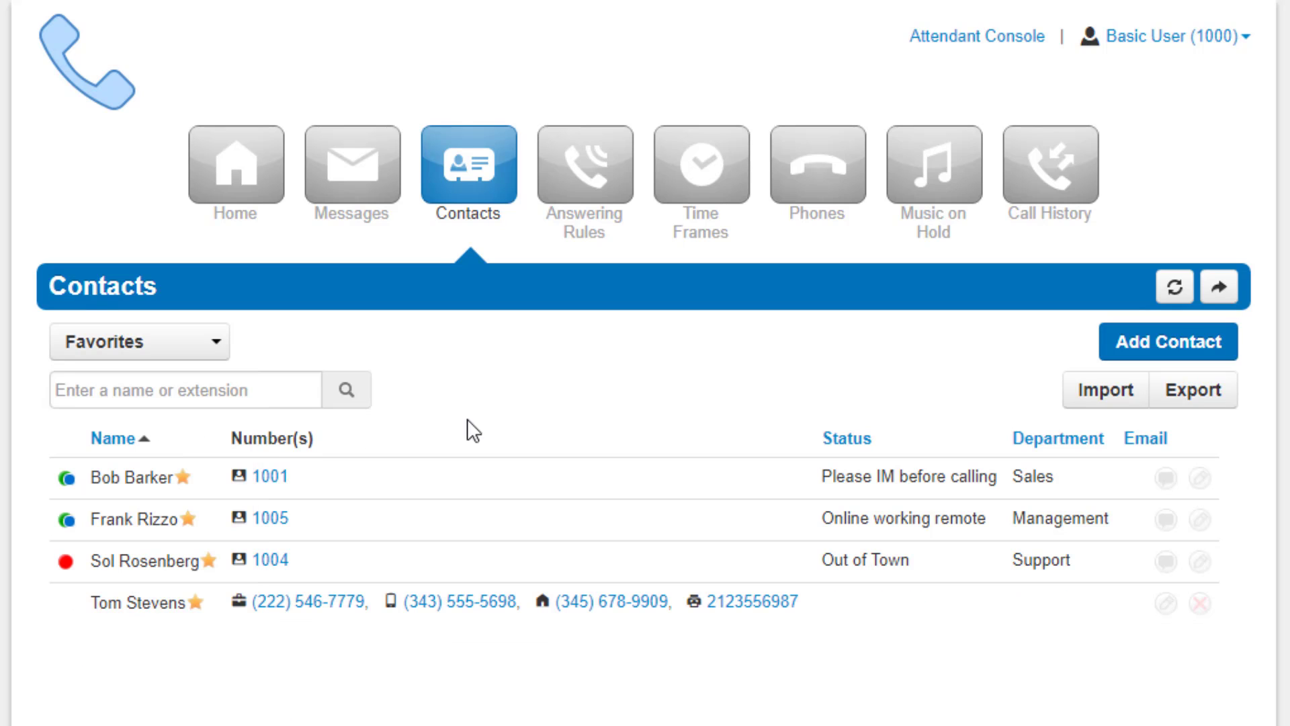
{"action": "left_click", "coordinate": [160, 342]}
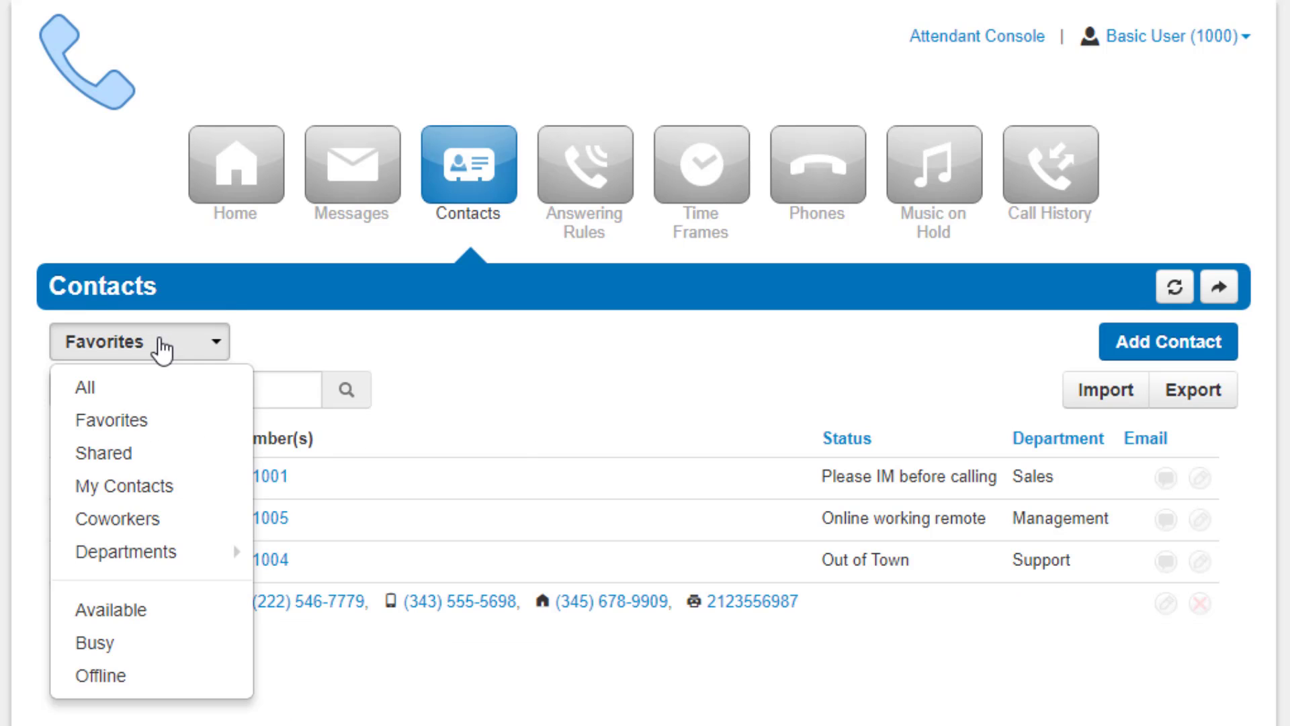
{"action": "left_click", "coordinate": [167, 466]}
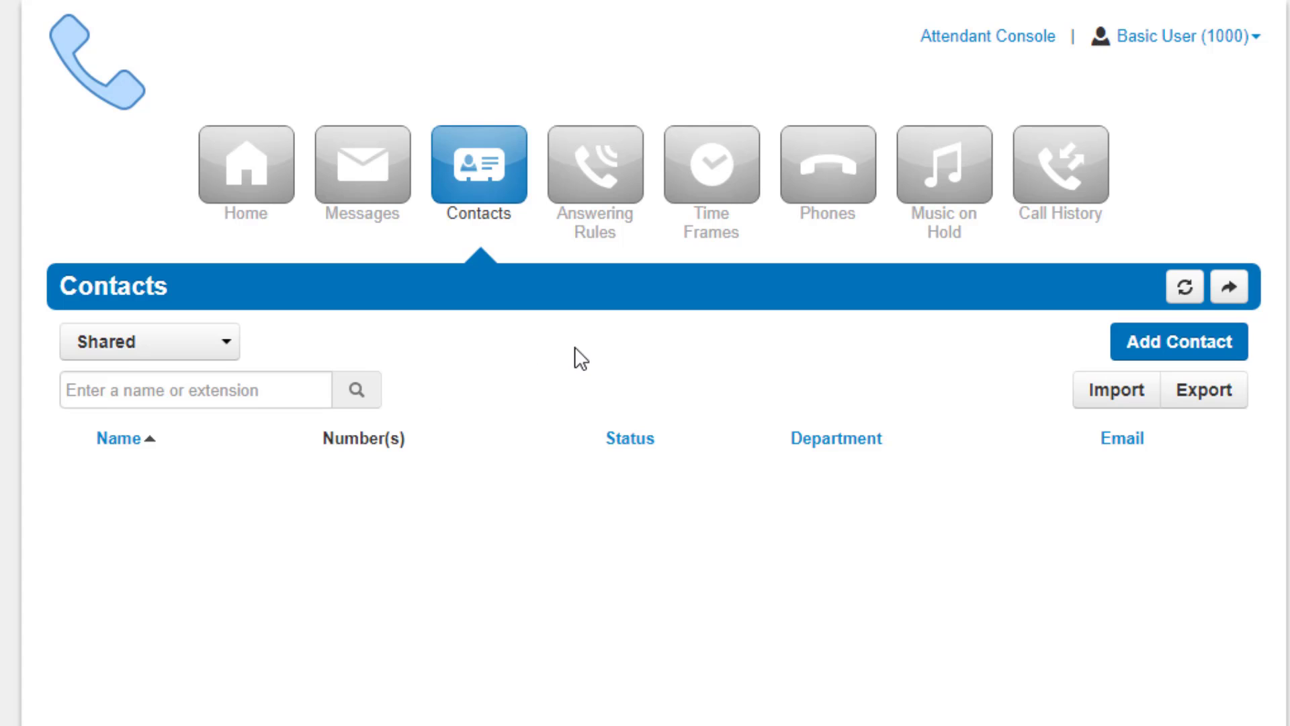
Step: Filter to My Contacts, then to Coworkers, listing extensions 1000–1005 with status and department
{"action": "left_click", "coordinate": [181, 343]}
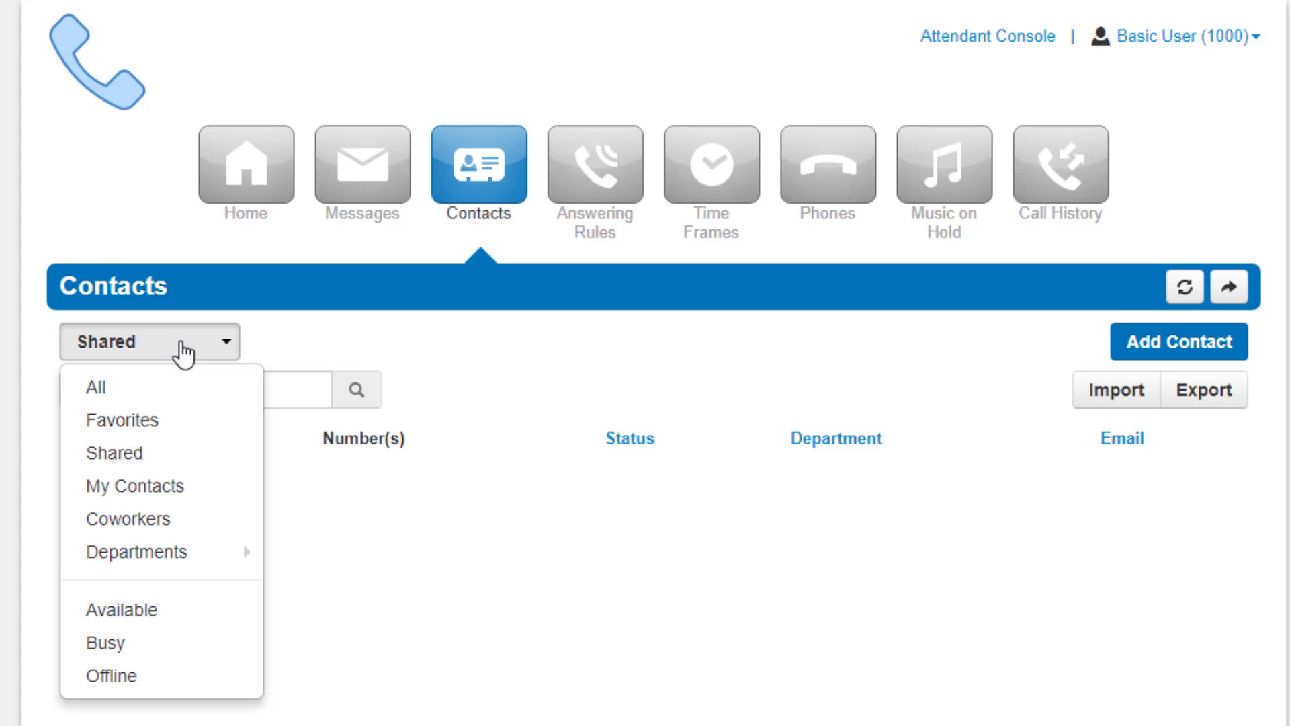
{"action": "left_click", "coordinate": [179, 487]}
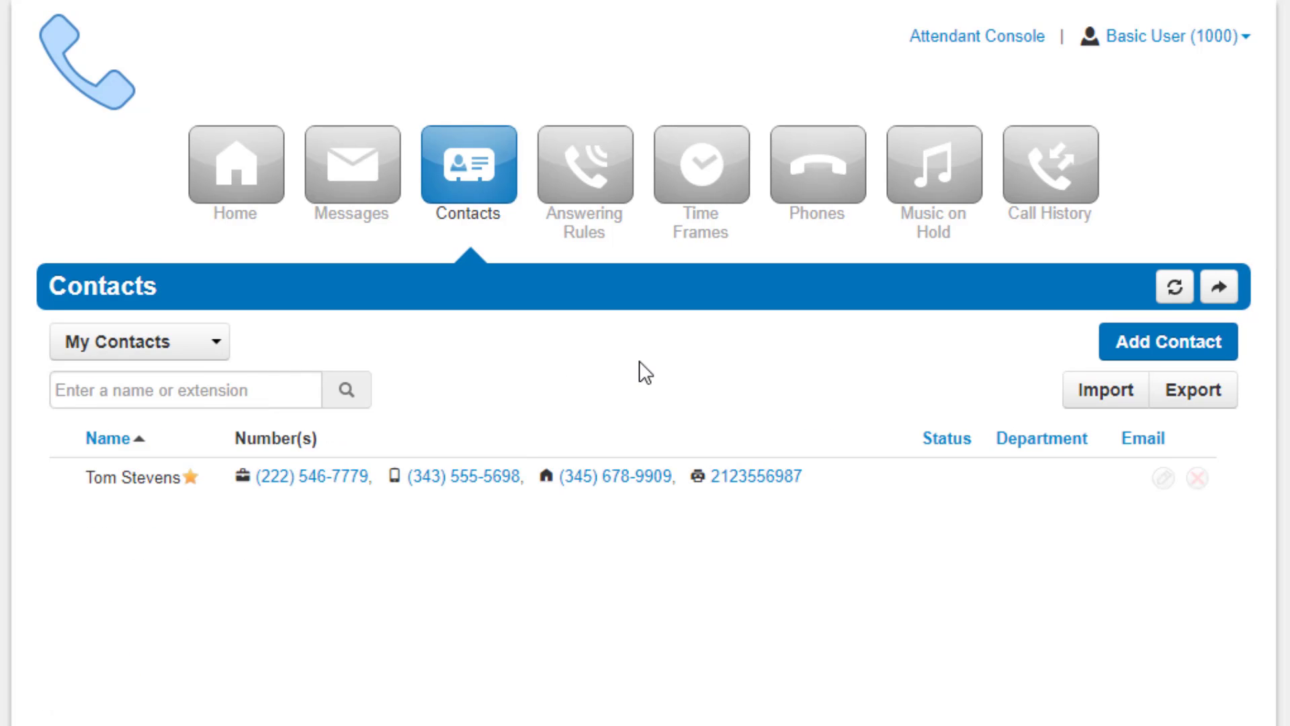
{"action": "left_click", "coordinate": [161, 343]}
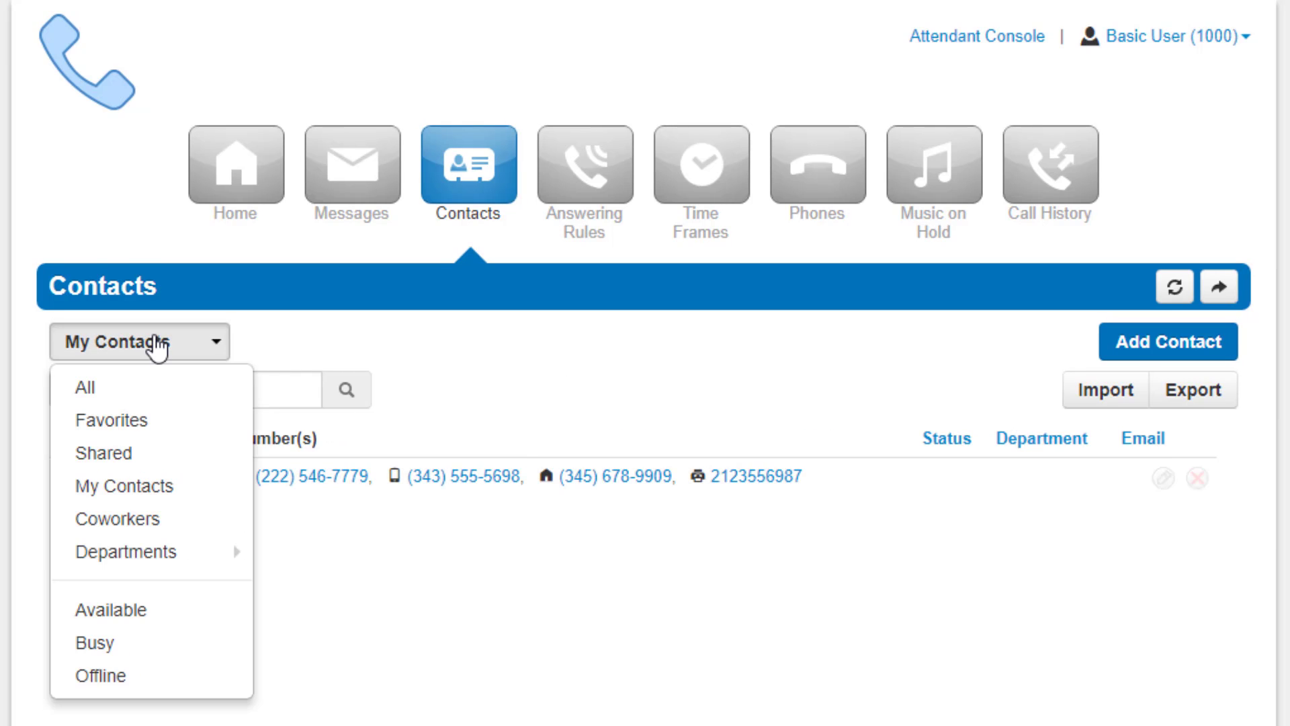
{"action": "left_click", "coordinate": [164, 519]}
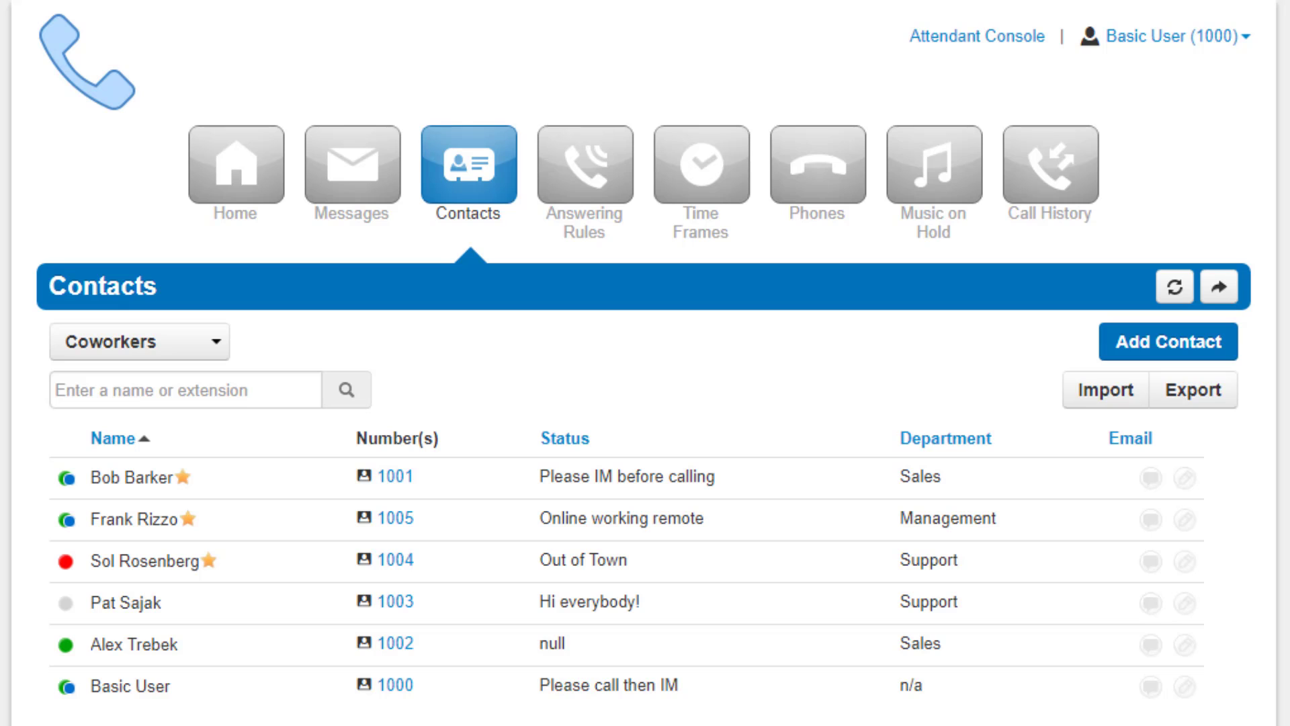
{"action": "left_click", "coordinate": [108, 344]}
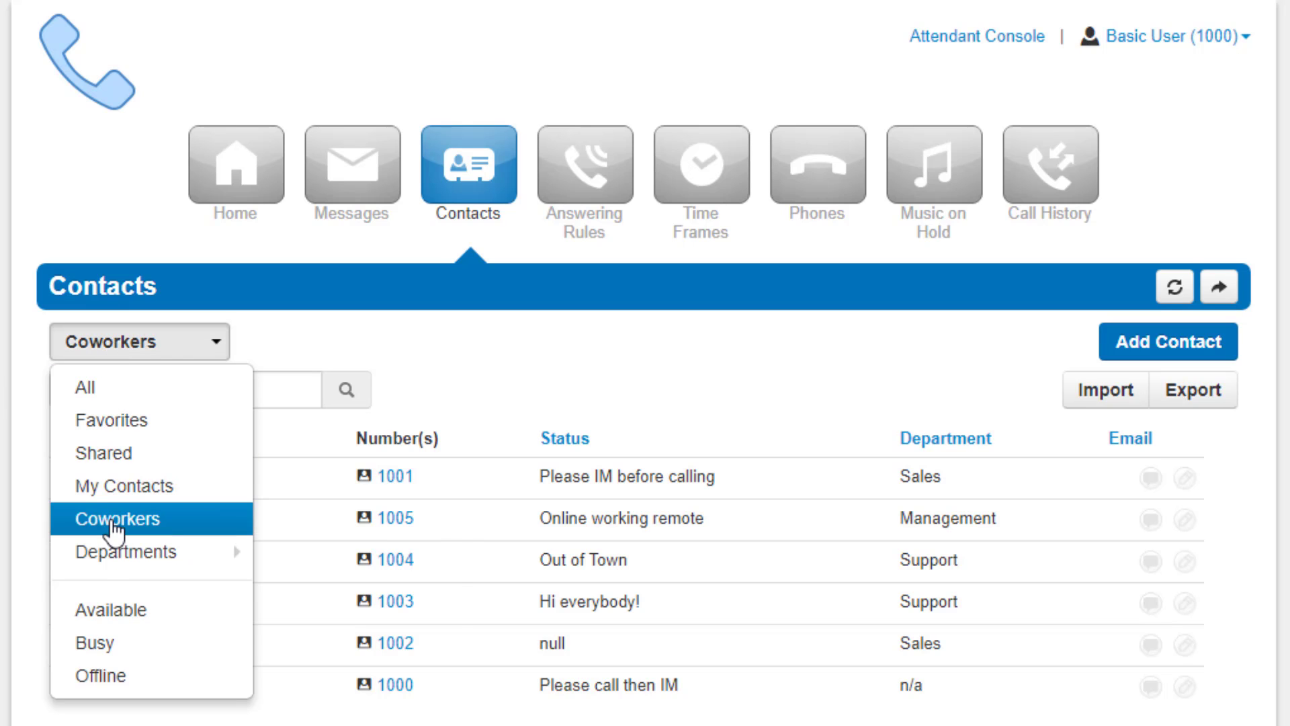
Step: Filter contacts by department: Management, then Sales, then Support
{"action": "mouse_move", "coordinate": [112, 548]}
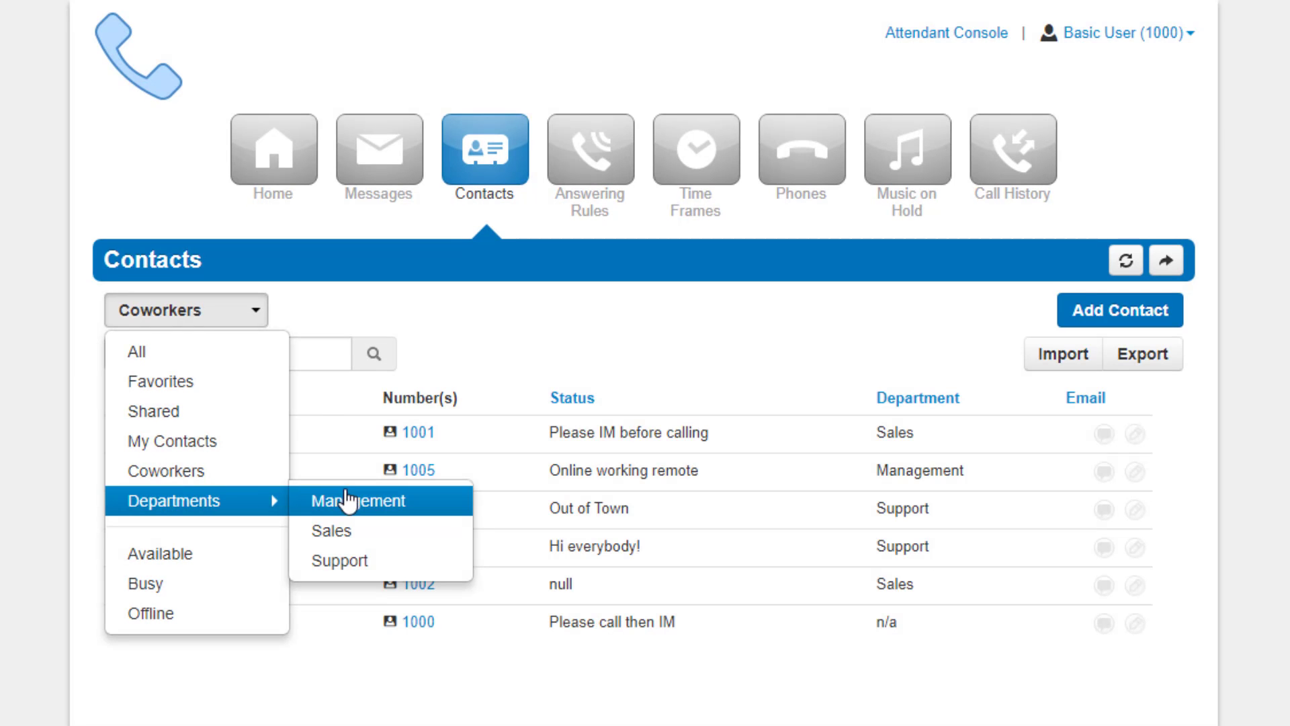
{"action": "left_click", "coordinate": [316, 552]}
{"action": "left_click", "coordinate": [168, 311]}
{"action": "mouse_move", "coordinate": [282, 498]}
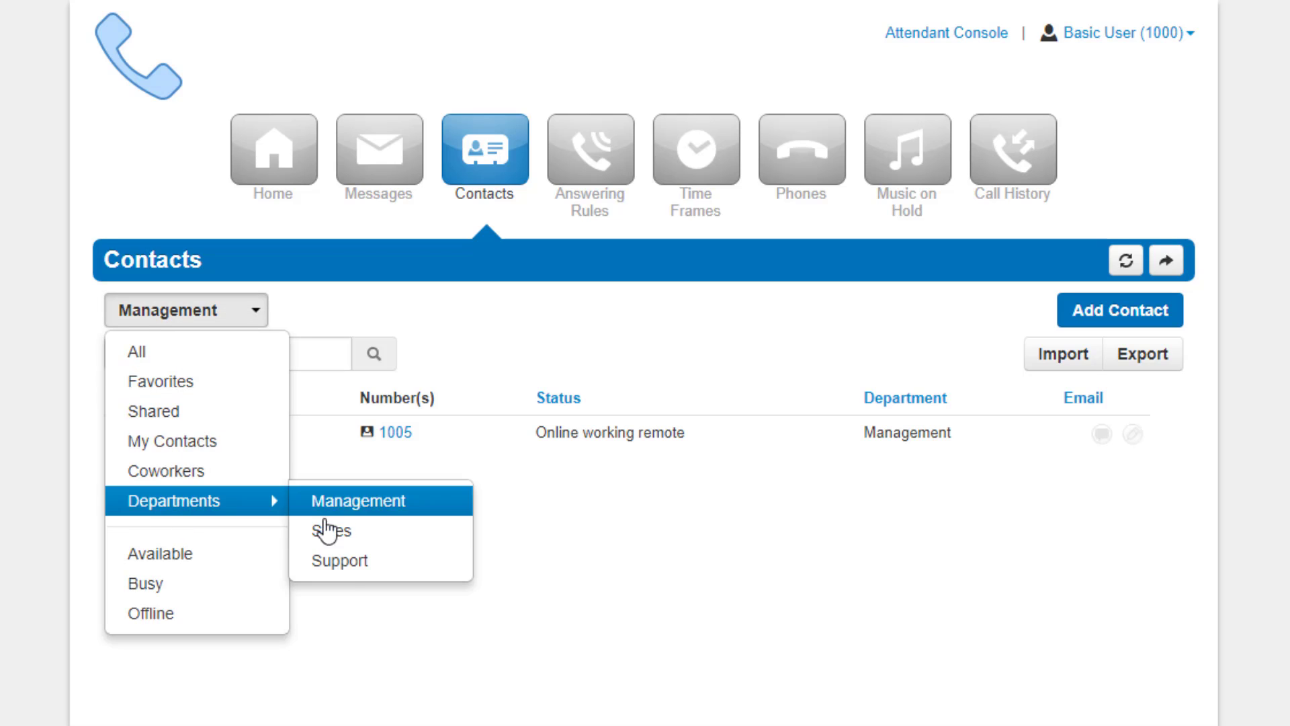
{"action": "left_click", "coordinate": [313, 530]}
{"action": "left_click", "coordinate": [171, 313]}
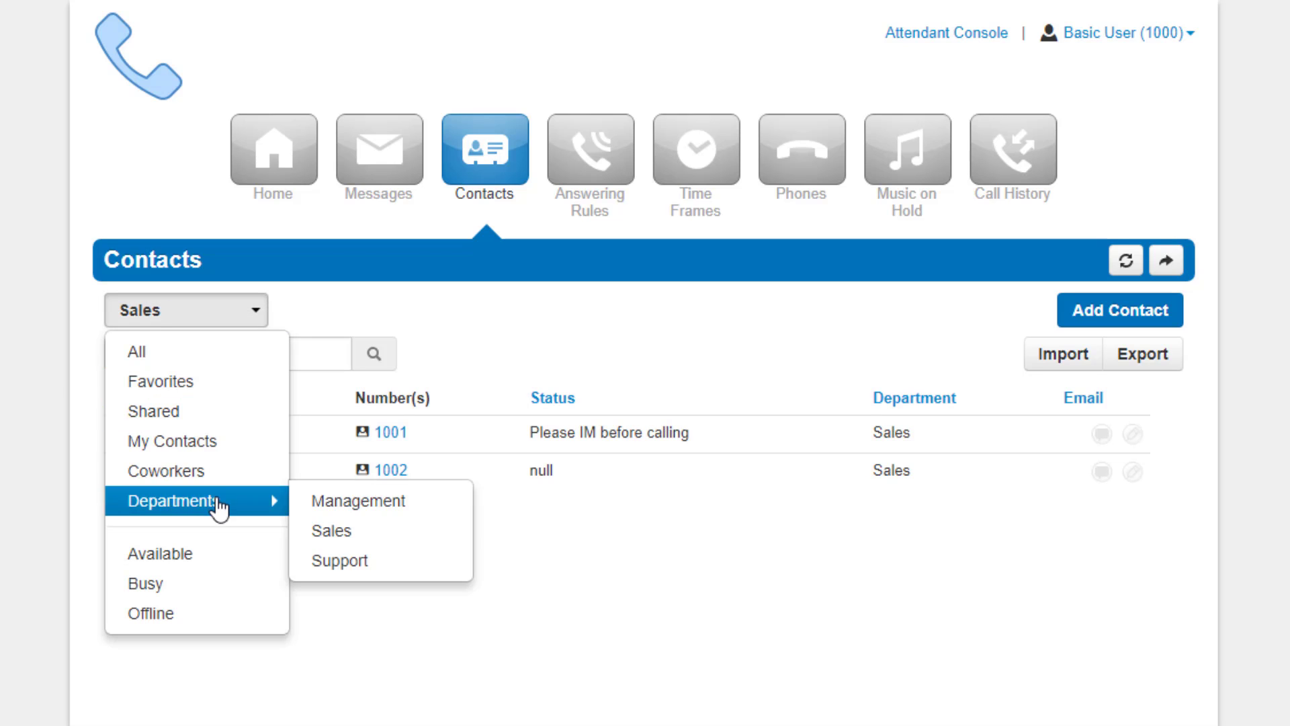
{"action": "left_click", "coordinate": [340, 559]}
{"action": "left_click", "coordinate": [168, 314]}
Step: Filter by status Available, then Busy, and finally Offline, leaving extension 1003
{"action": "left_click", "coordinate": [171, 556]}
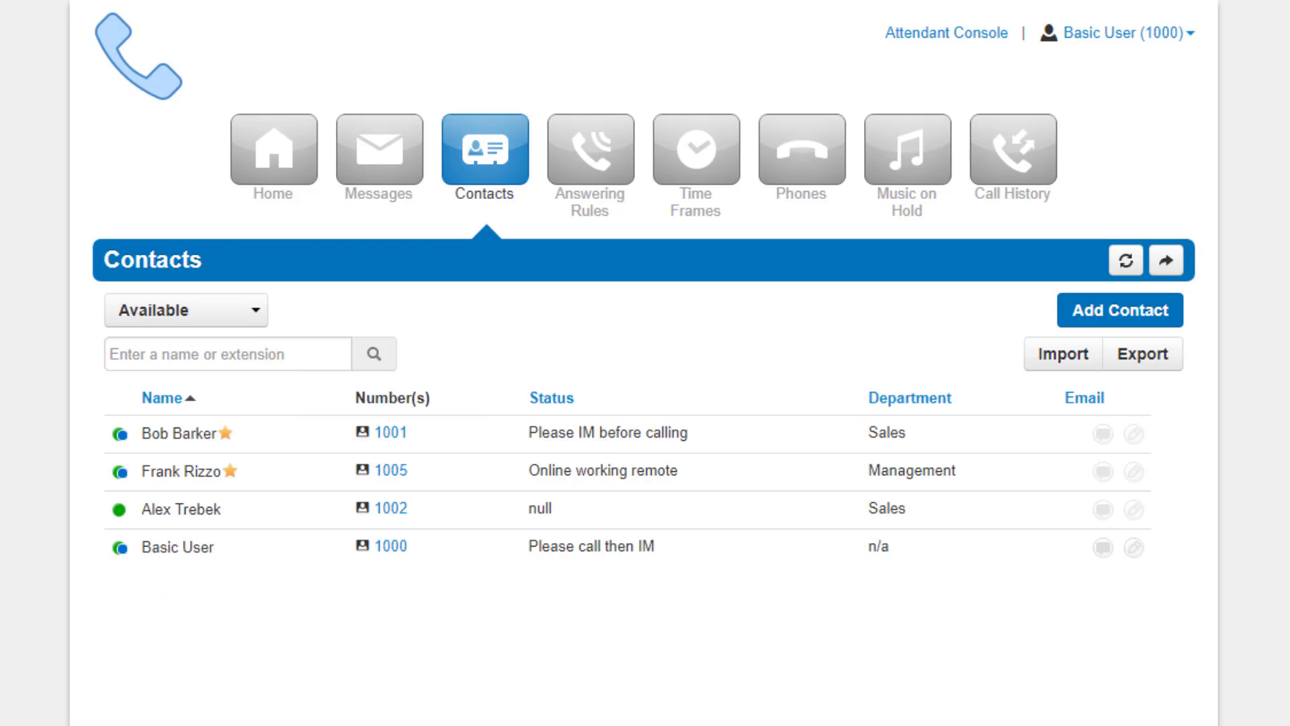
{"action": "left_click", "coordinate": [167, 309]}
{"action": "left_click", "coordinate": [178, 587]}
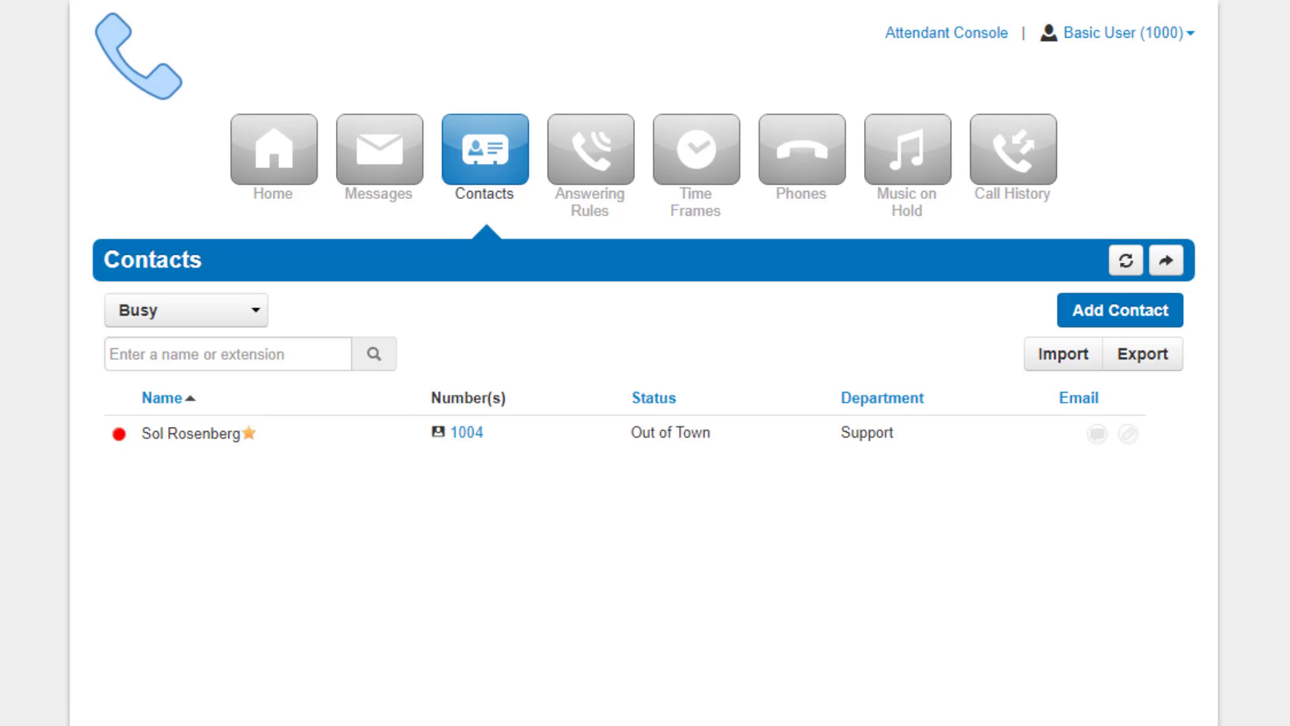
{"action": "left_click", "coordinate": [201, 315]}
{"action": "left_click", "coordinate": [181, 614]}
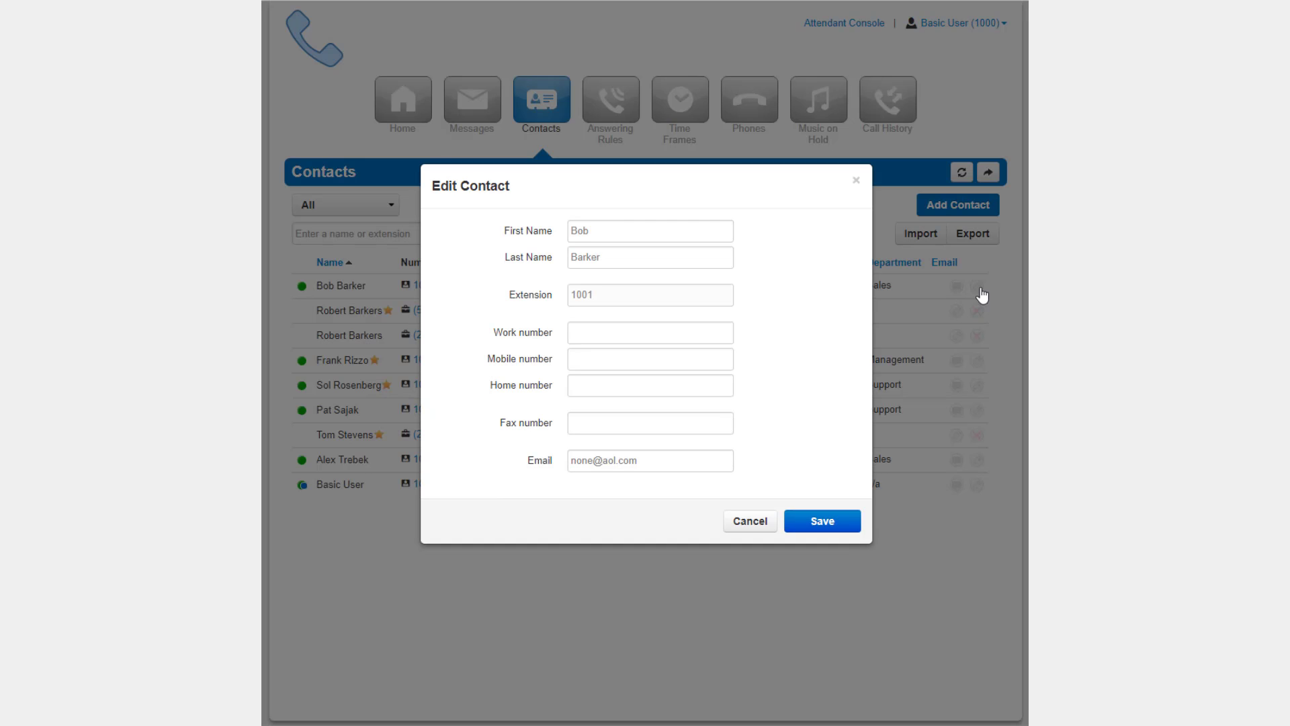
Step: Replace the contact's first name and append an 's' to the last name
{"action": "double_click", "coordinate": [582, 230]}
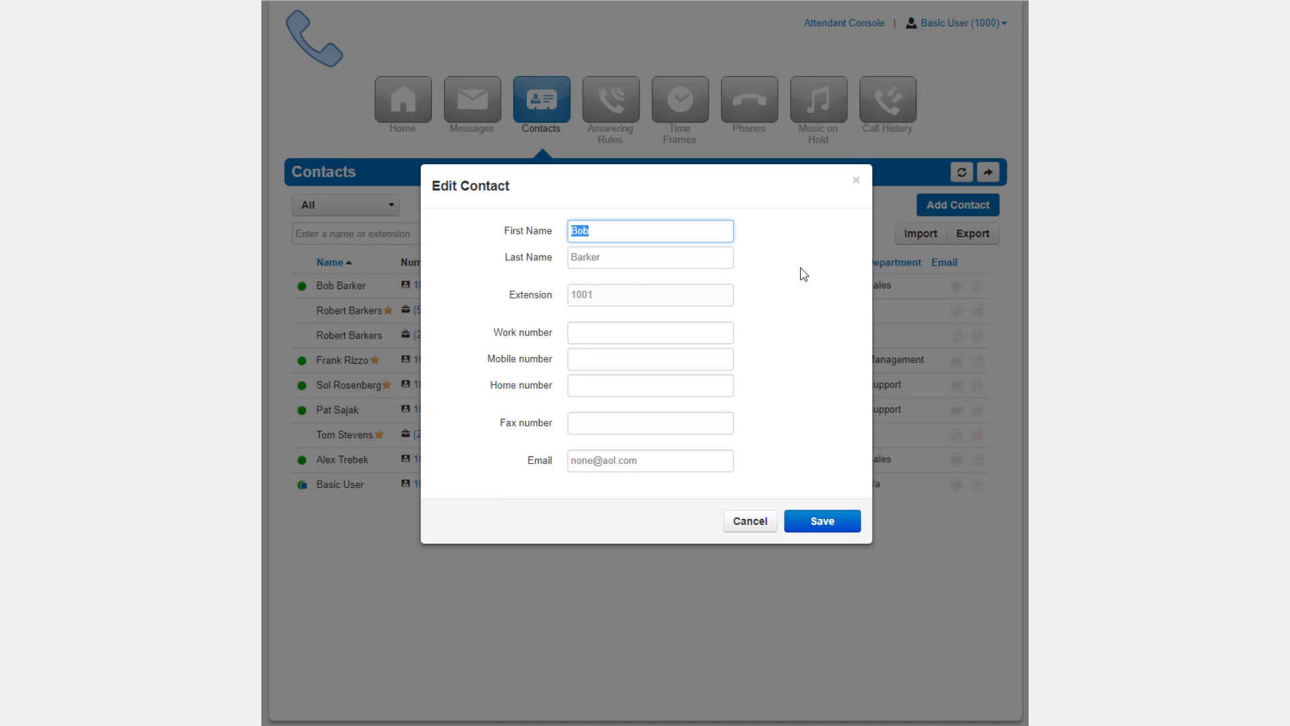
{"action": "key", "text": "BackSpace"}
{"action": "type", "text": "Robbert"}
{"action": "left_click", "coordinate": [640, 257]}
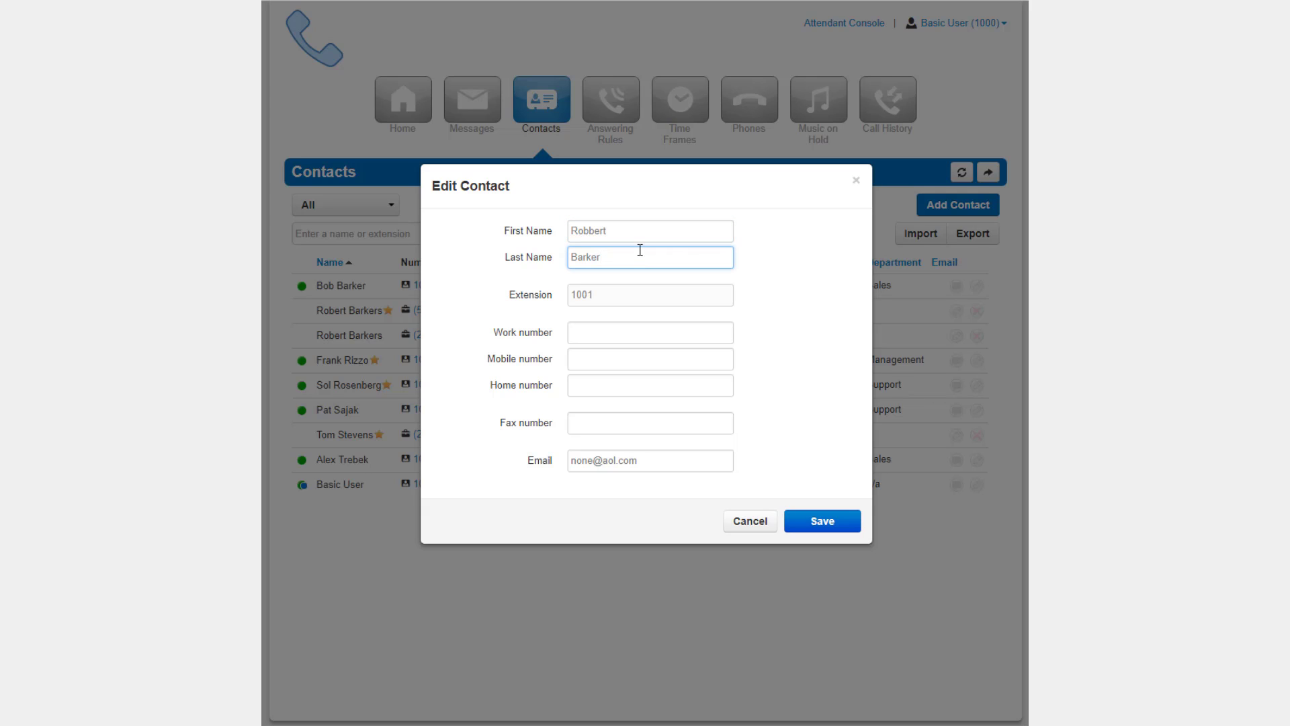
{"action": "type", "text": "s"}
Step: Enter the work, mobile, home and fax numbers and a new e-mail, then save the contact
{"action": "left_click", "coordinate": [629, 333]}
{"action": "type", "text": "2125556987"}
{"action": "key", "text": "Tab"}
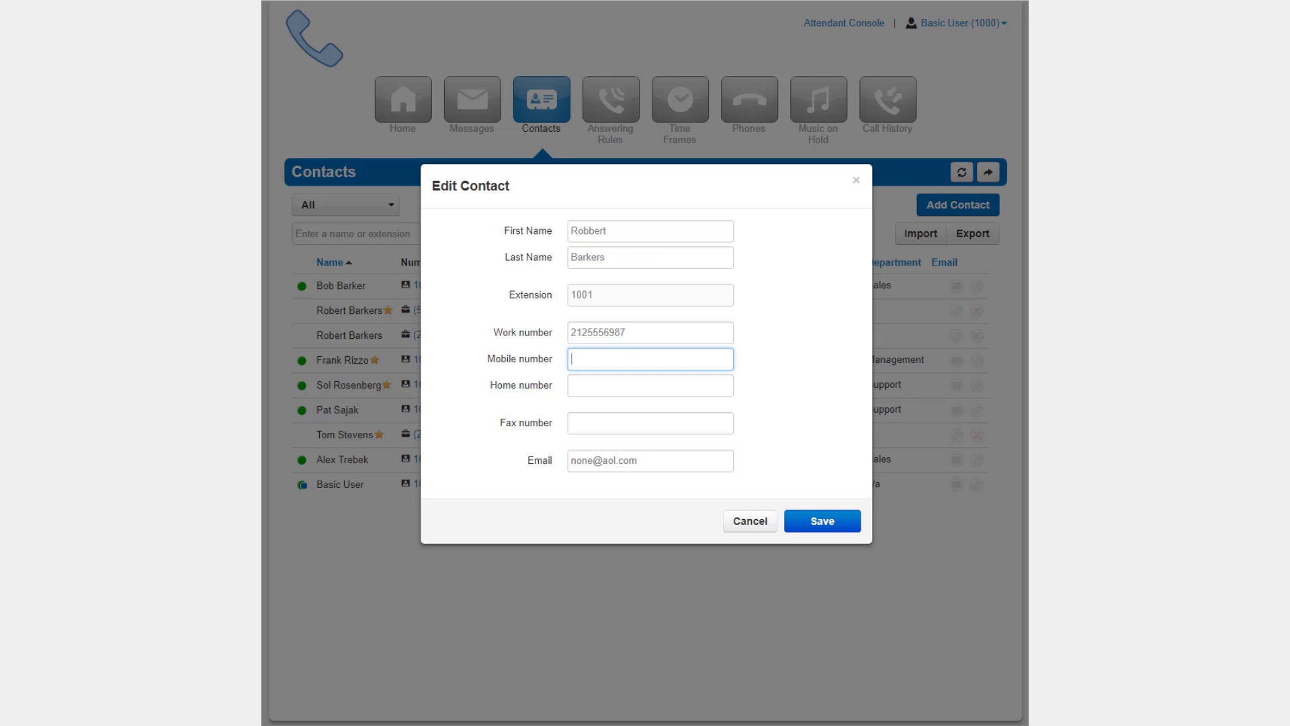
{"action": "key", "text": "Tab"}
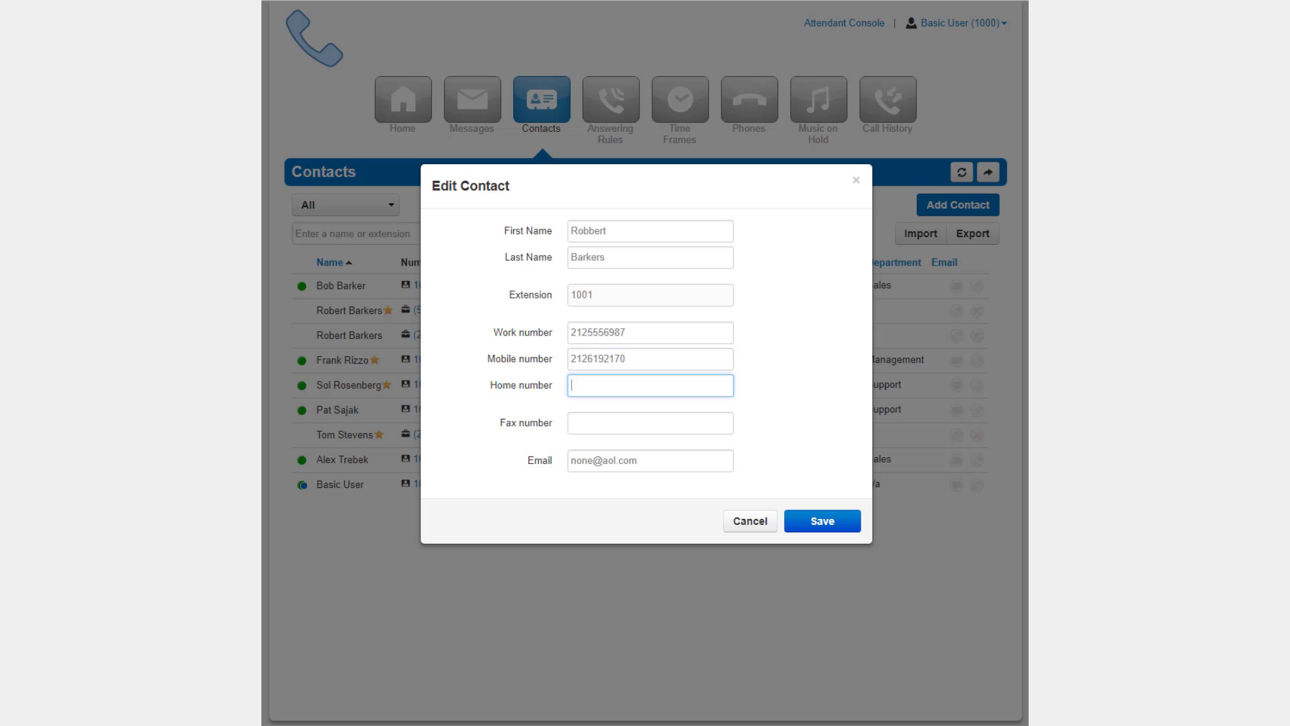
{"action": "key", "text": "Tab"}
{"action": "key", "text": "Tab"}
{"action": "type", "text": "rbarkers@example.com"}
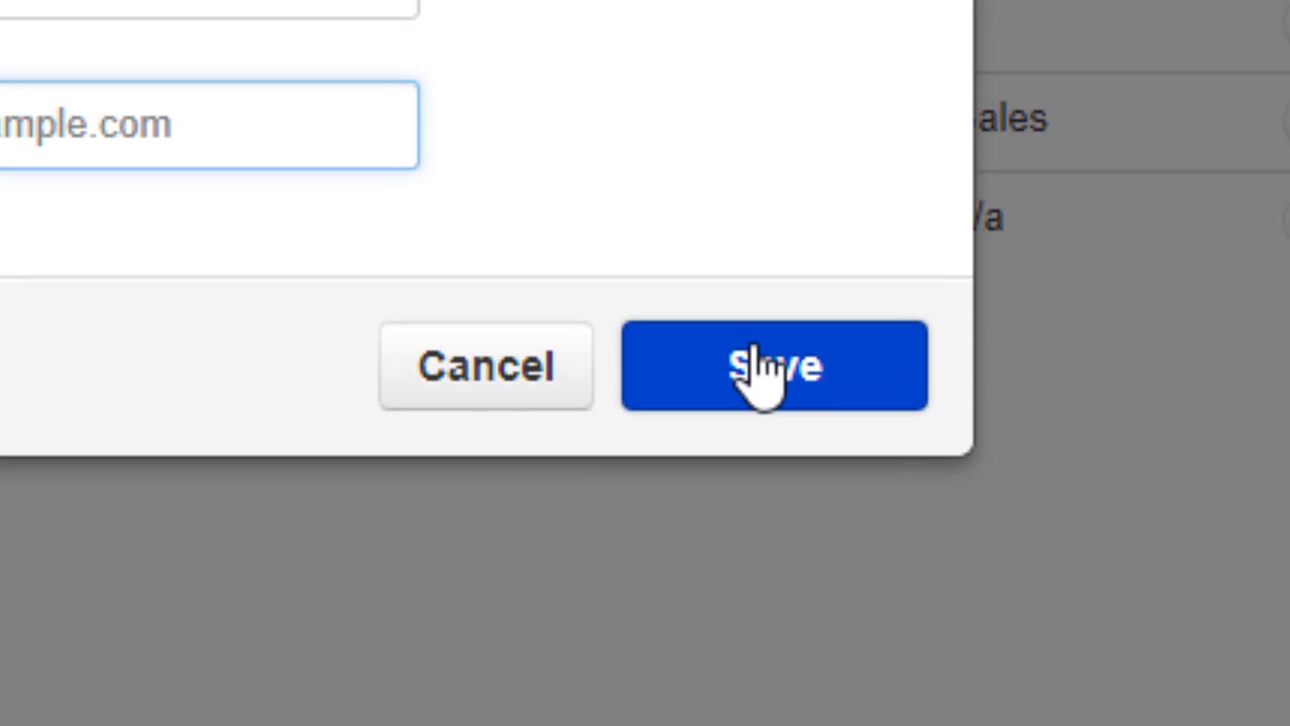
{"action": "left_click", "coordinate": [759, 371]}
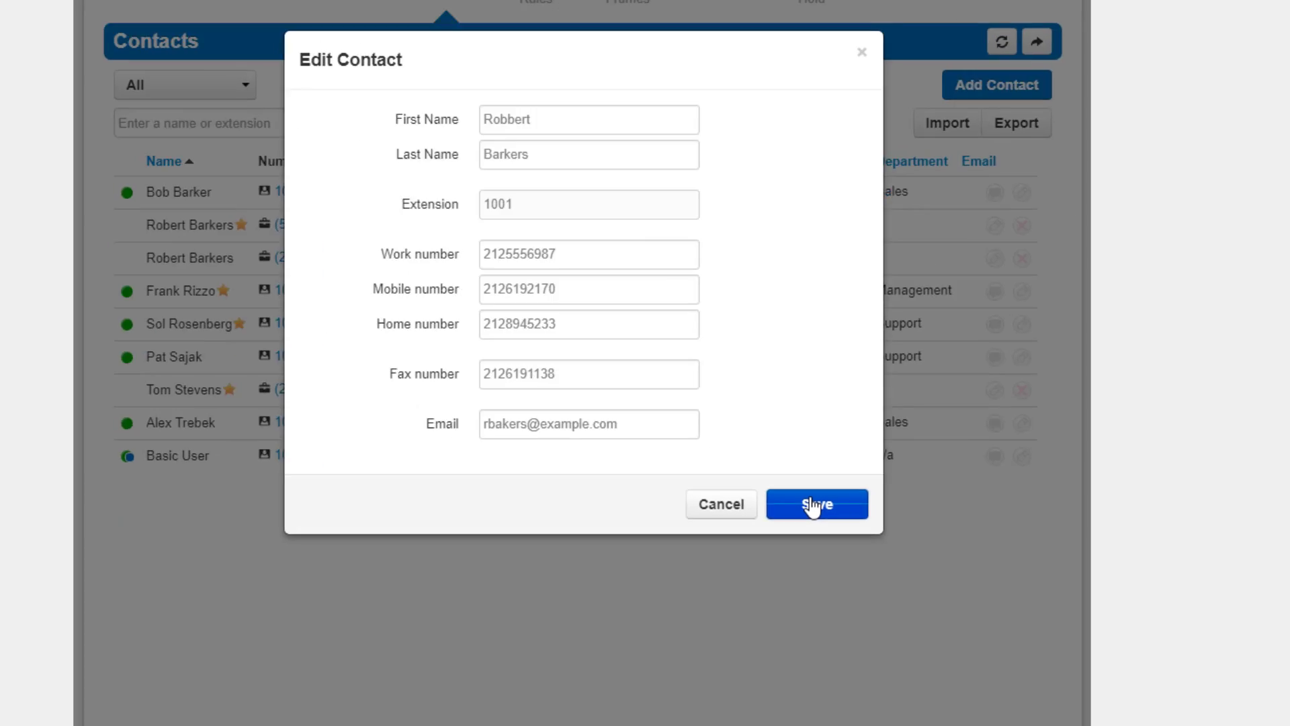
{"action": "left_click", "coordinate": [753, 348]}
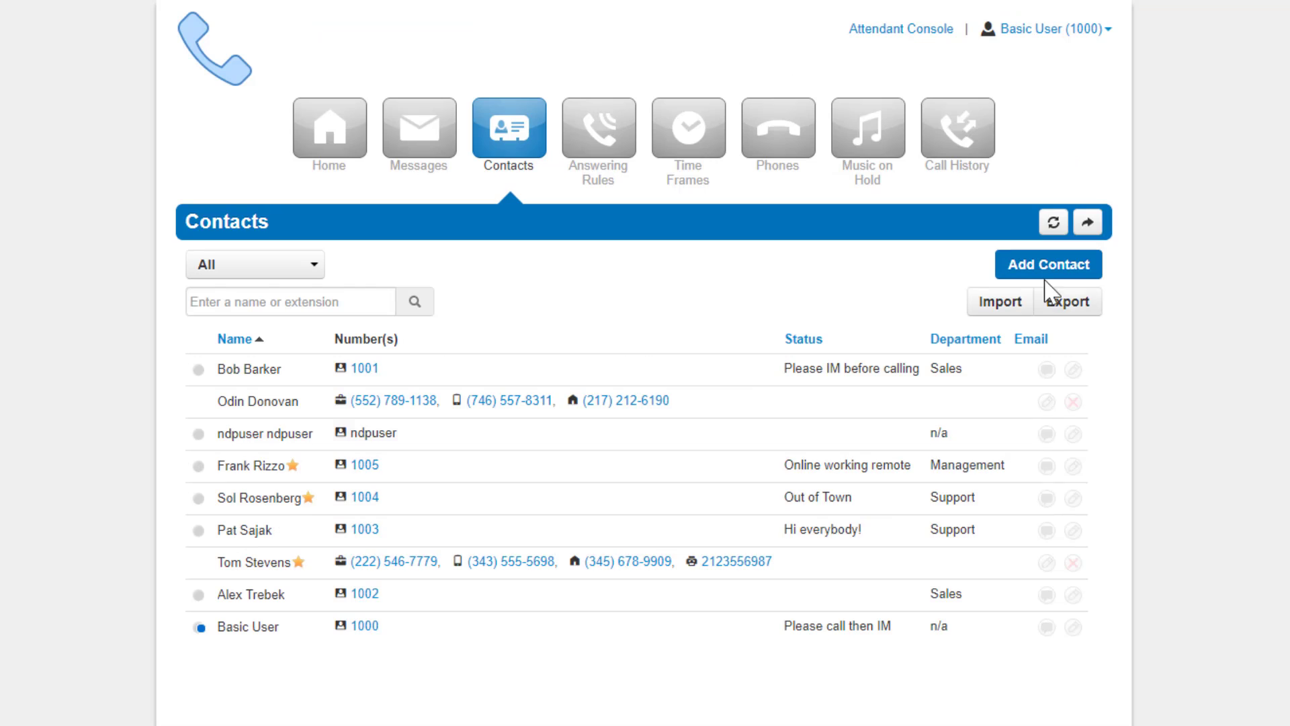
Step: Start a new contact and enter its first and last name
{"action": "left_click", "coordinate": [957, 207]}
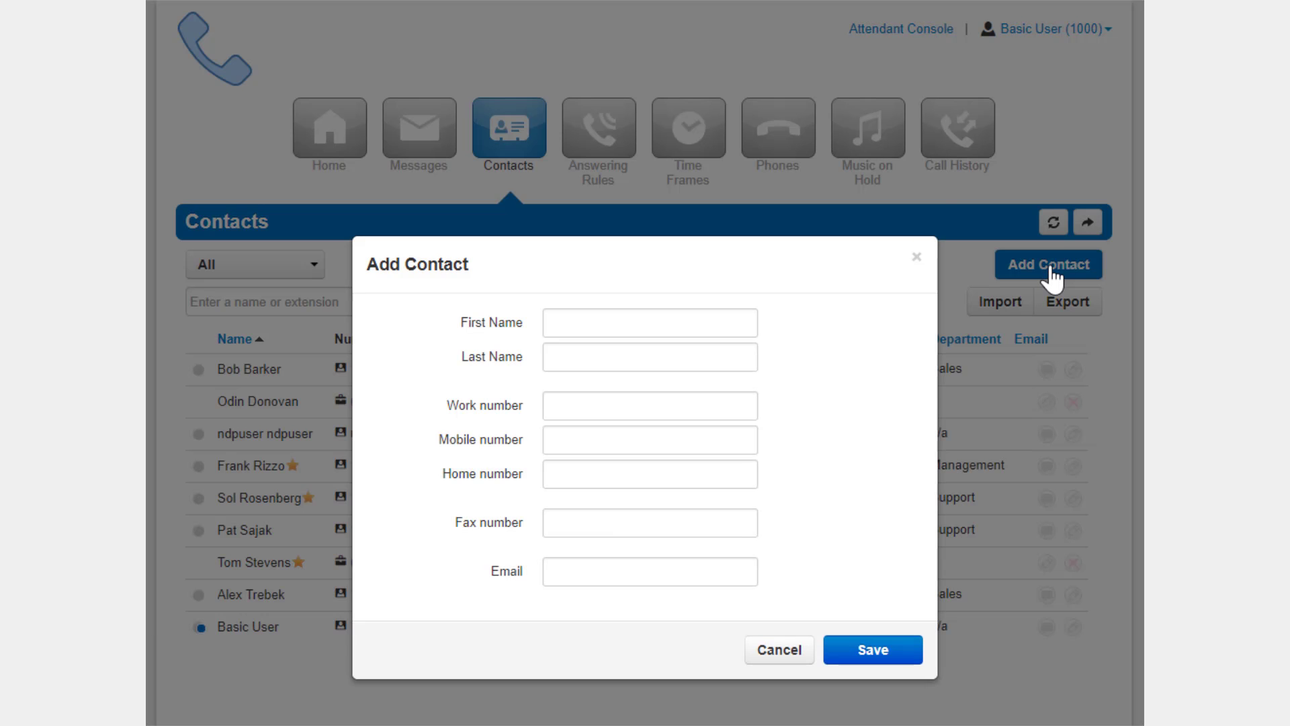
{"action": "left_click", "coordinate": [617, 329]}
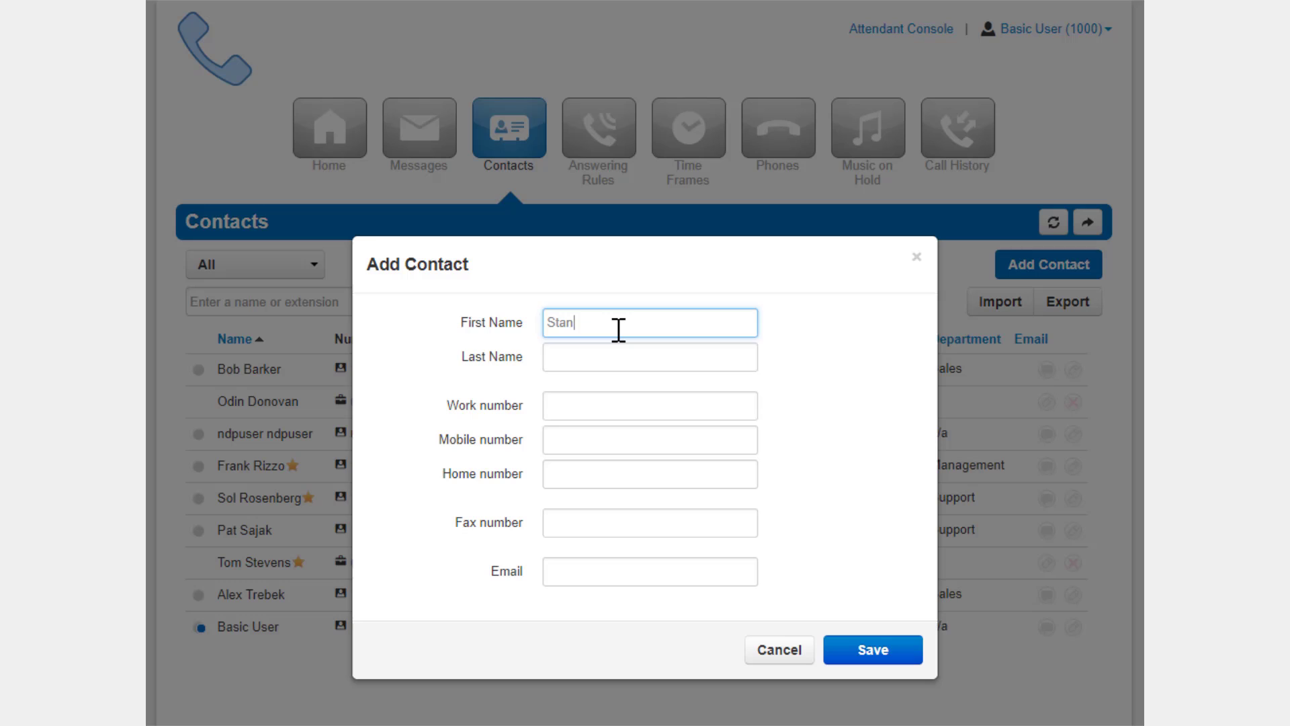
{"action": "key", "text": "Tab"}
Step: Fill in the new contact's work, mobile and home numbers and e-mail address
{"action": "key", "text": "Tab"}
{"action": "type", "text": "21"}
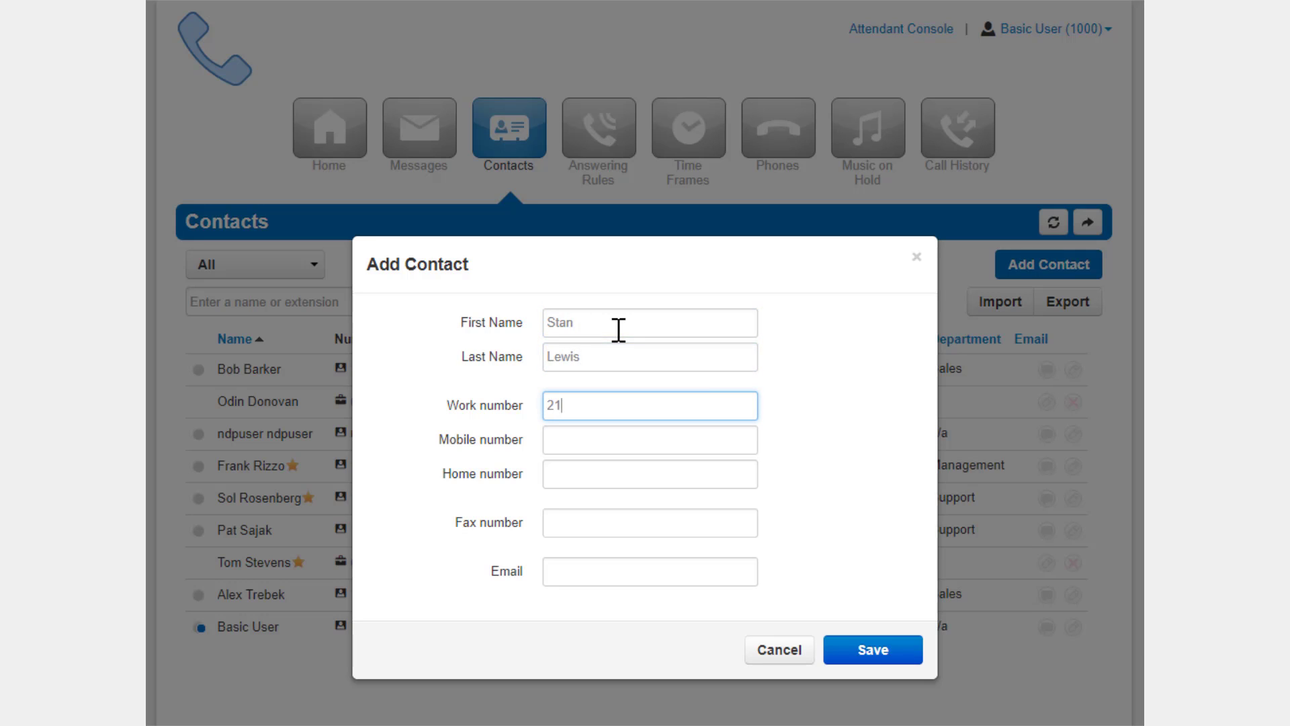
{"action": "type", "text": "25551138"}
{"action": "key", "text": "Tab"}
{"action": "type", "text": "212"}
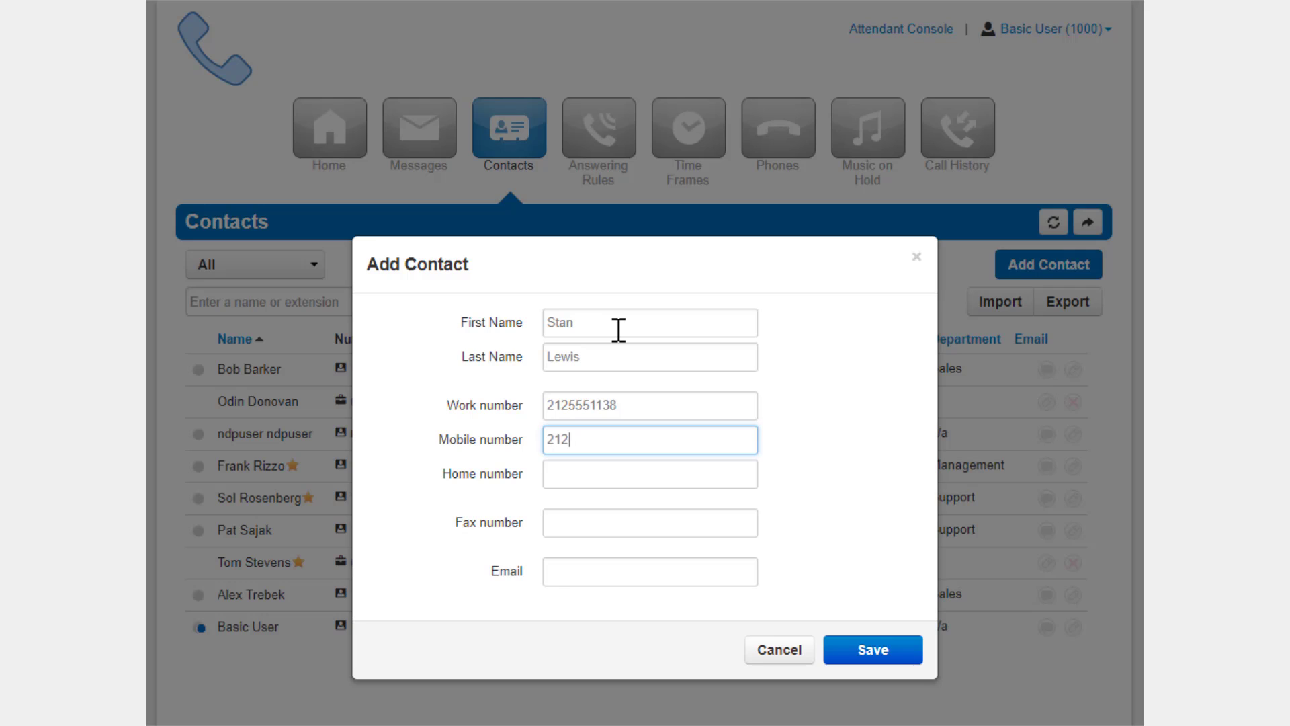
{"action": "type", "text": "5558234"}
{"action": "key", "text": "Tab"}
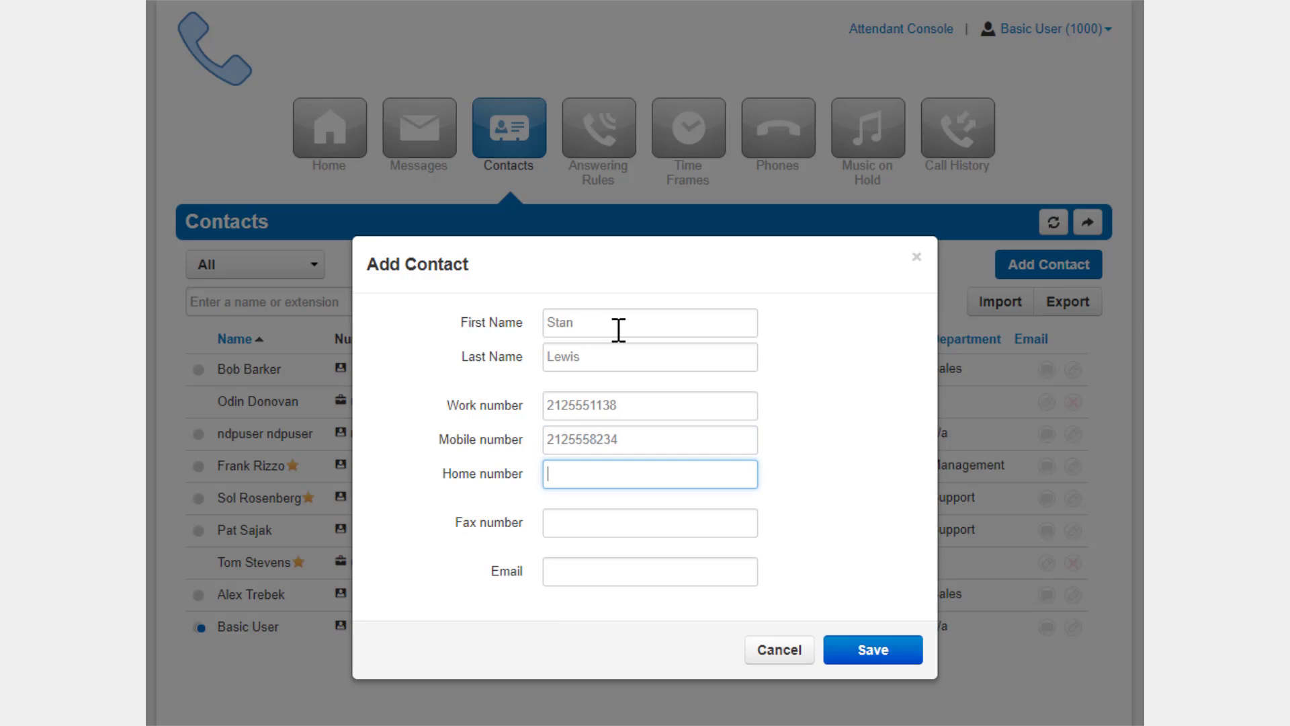
{"action": "key", "text": "Tab"}
{"action": "key", "text": "Tab"}
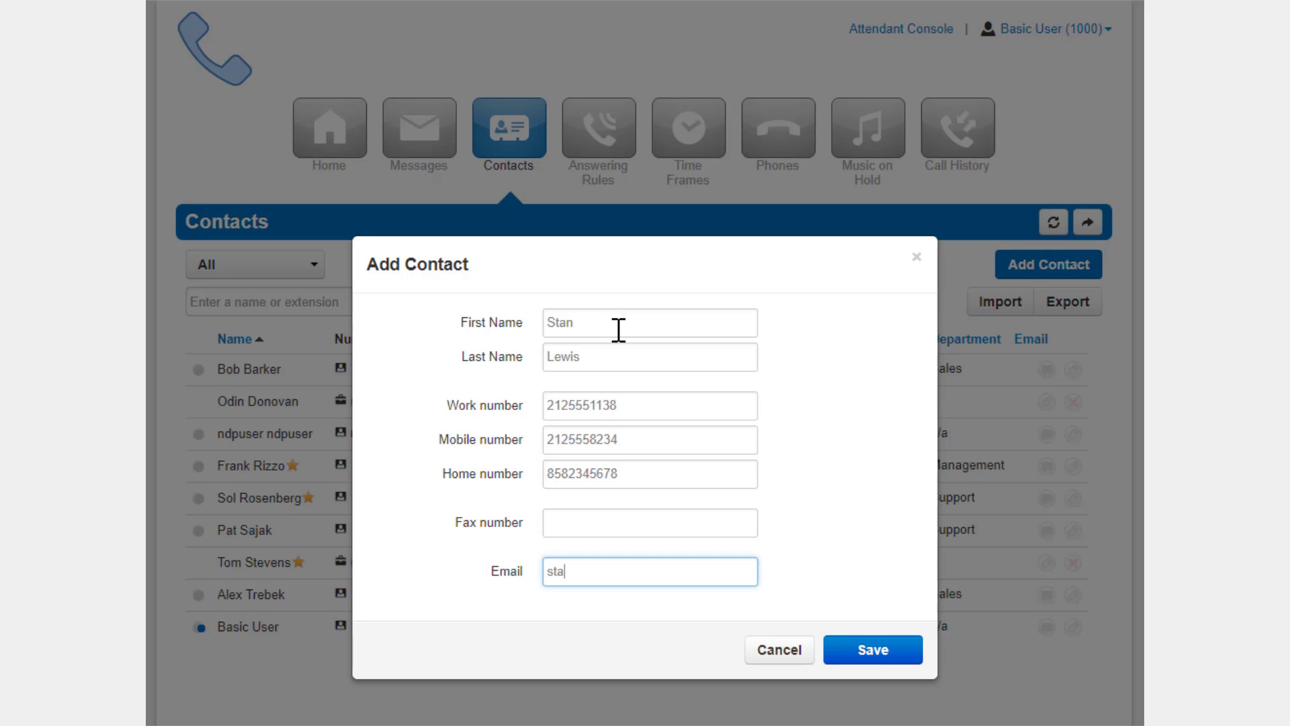
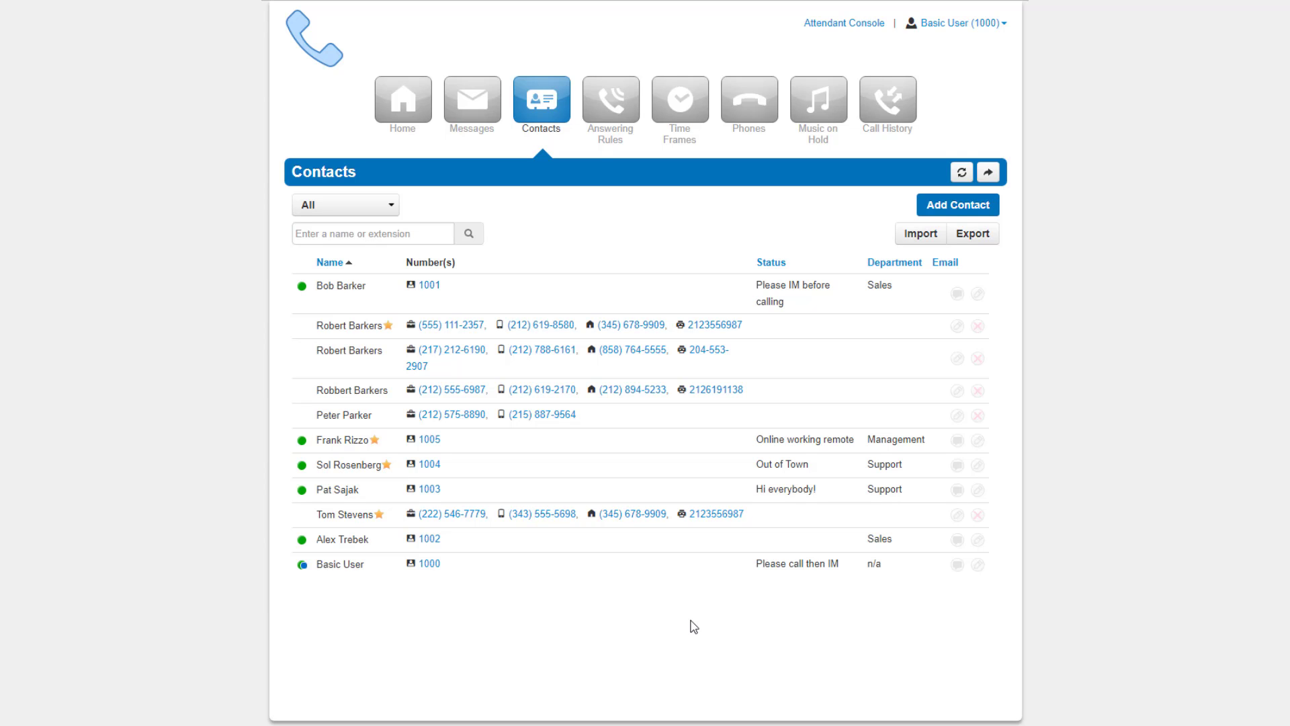
Step: Export the contacts in Outlook CSV format with the default contact selection
{"action": "left_click", "coordinate": [972, 235]}
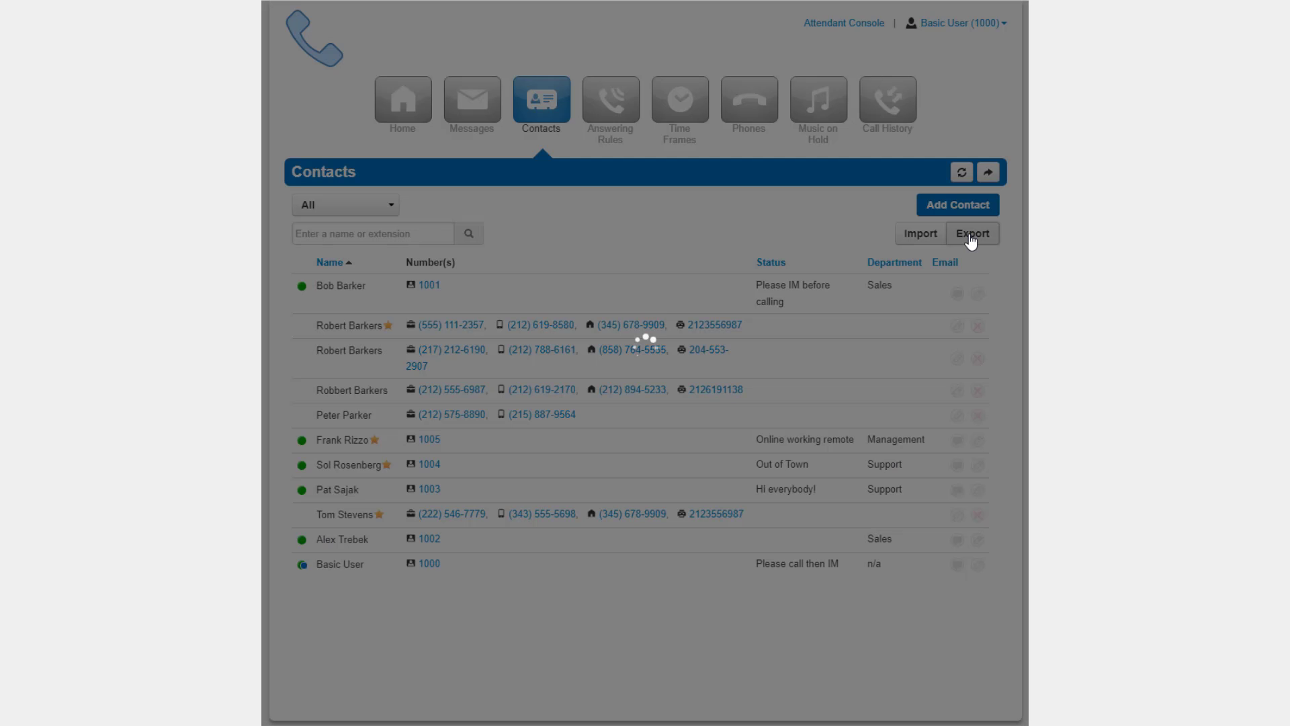
{"action": "left_click", "coordinate": [685, 380]}
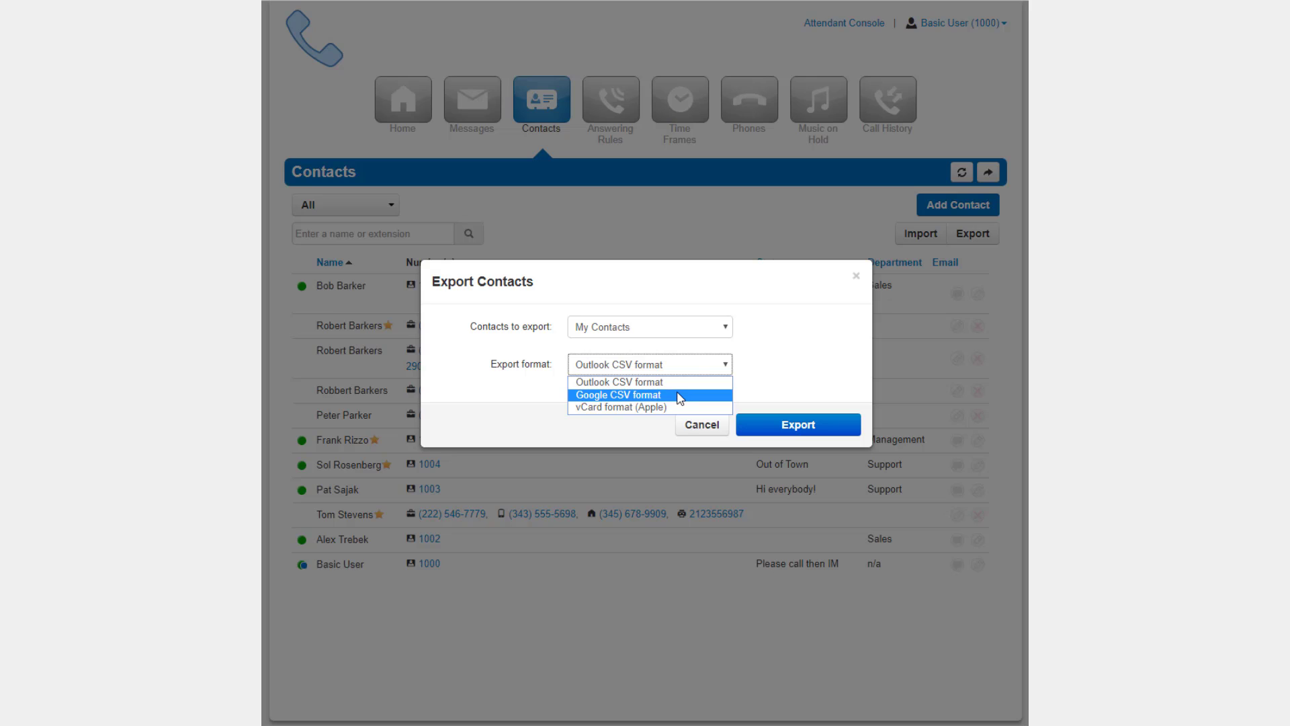
{"action": "left_click", "coordinate": [780, 384]}
{"action": "left_click", "coordinate": [801, 428]}
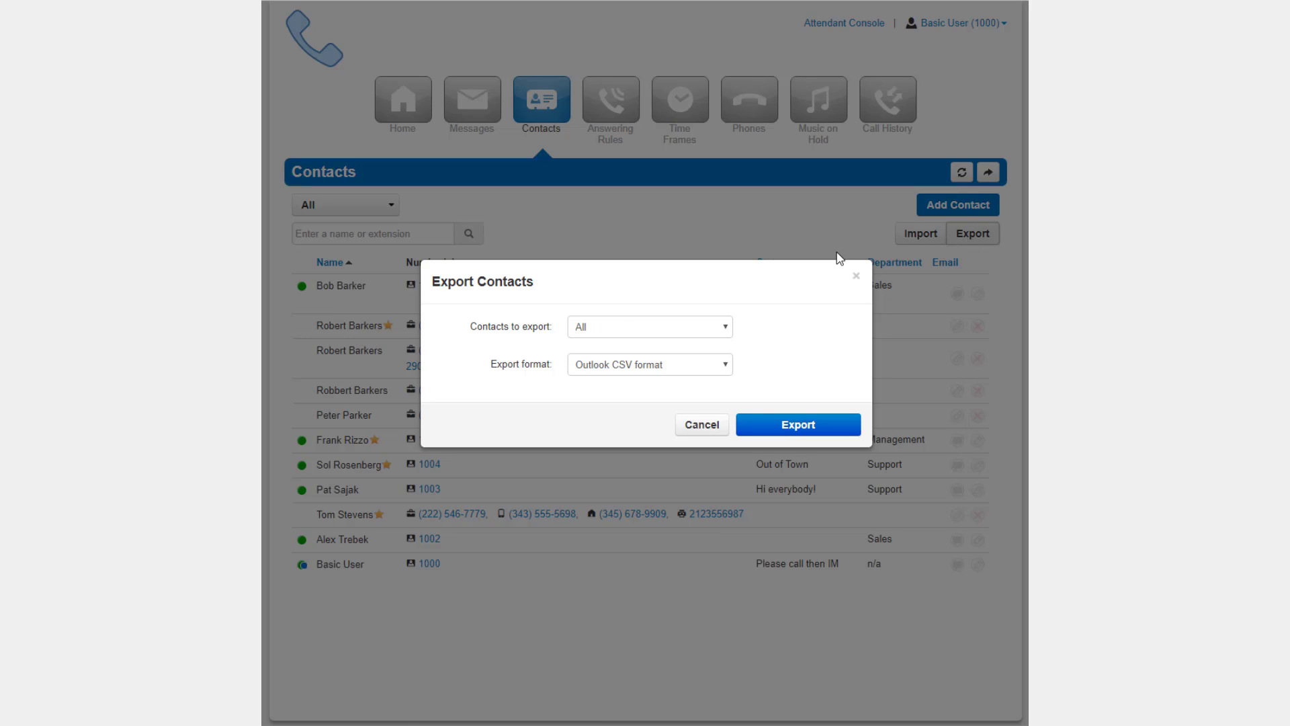
Step: Export only My Contacts as an Outlook CSV file
{"action": "left_click", "coordinate": [661, 328]}
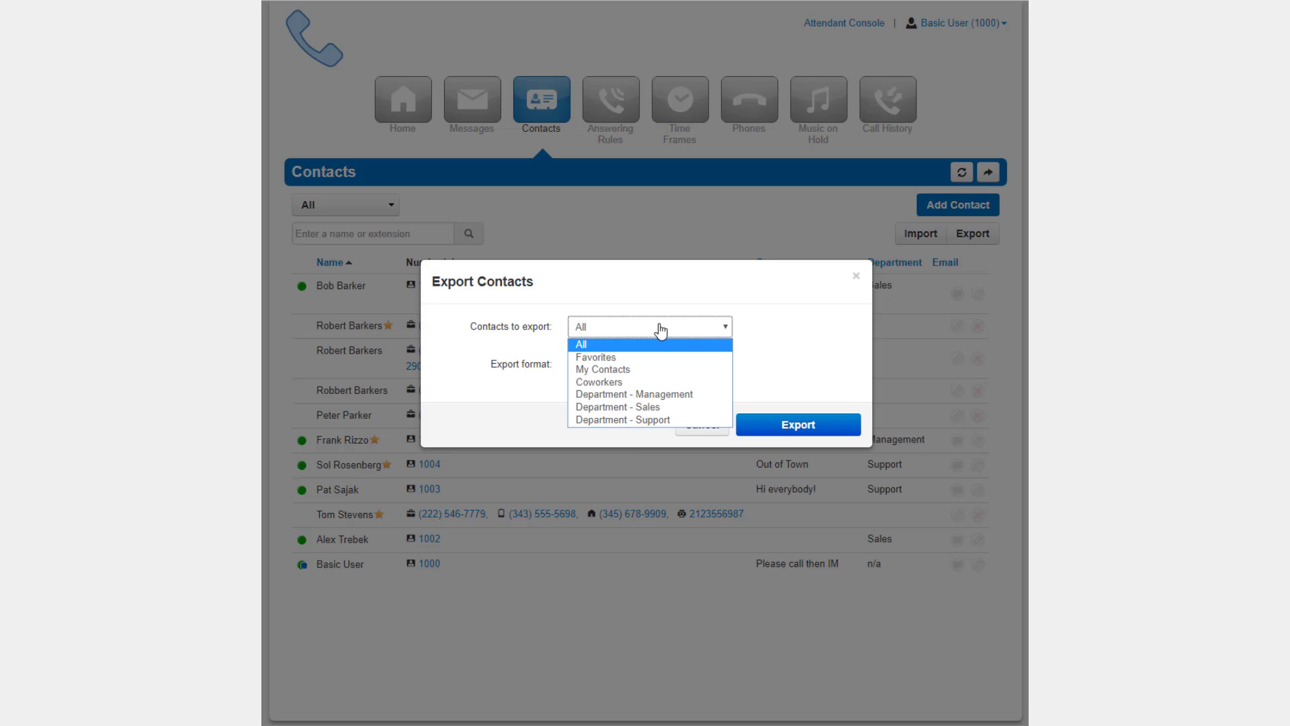
{"action": "left_click", "coordinate": [720, 371]}
{"action": "left_click", "coordinate": [683, 371]}
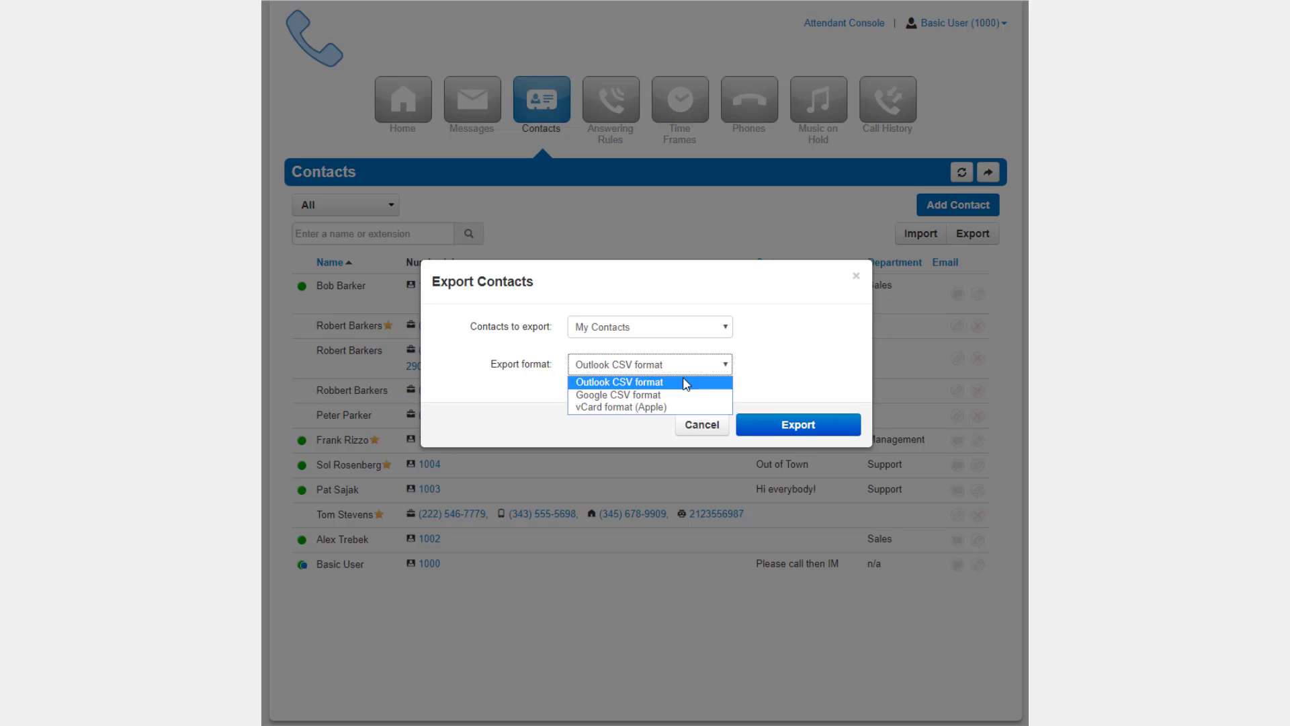
{"action": "left_click", "coordinate": [782, 385]}
{"action": "left_click", "coordinate": [800, 428]}
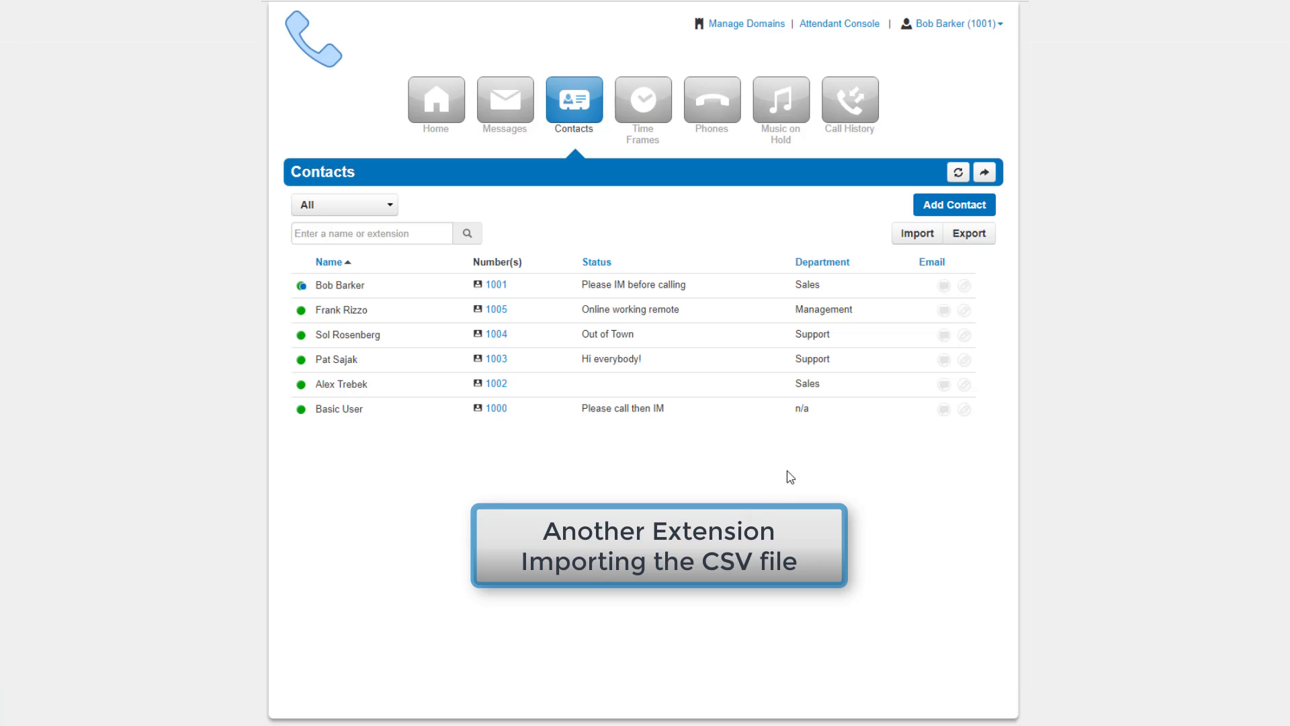
Step: Import contacts.csv from Downloads into this extension, then return to the contacts page
{"action": "left_click", "coordinate": [918, 240]}
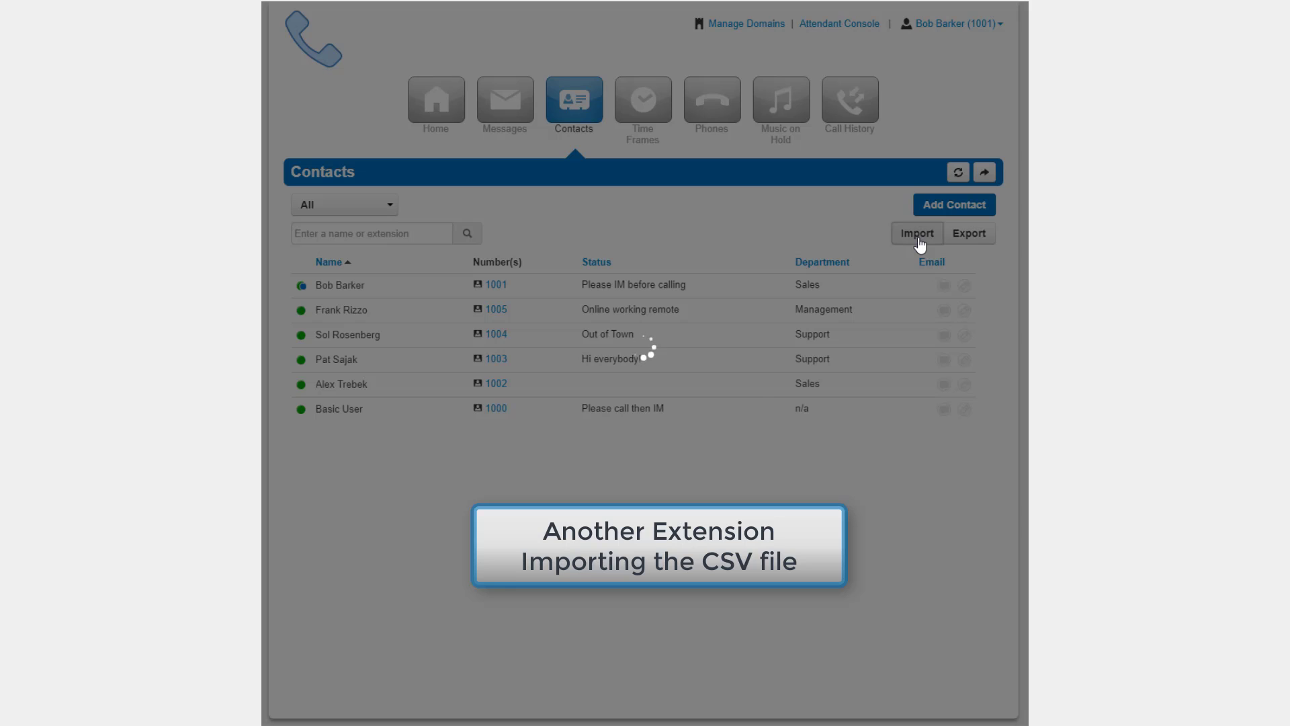
{"action": "left_click", "coordinate": [527, 343]}
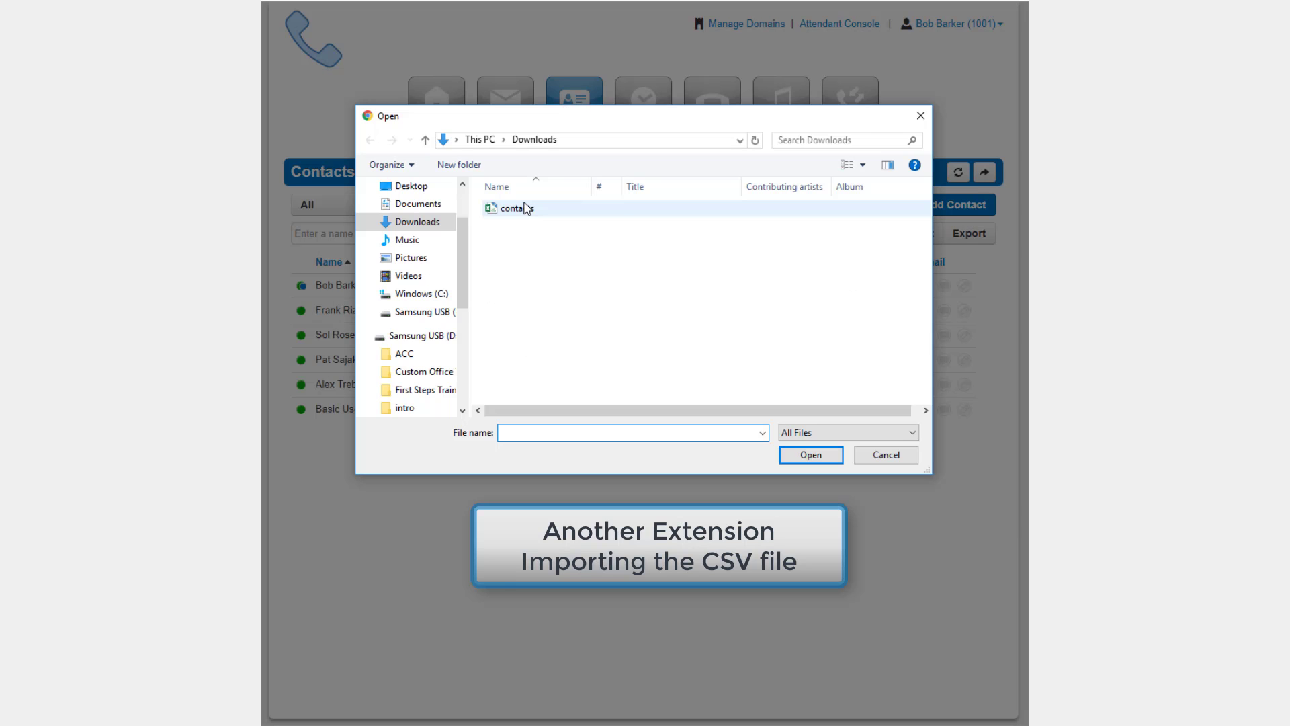
{"action": "double_click", "coordinate": [527, 217]}
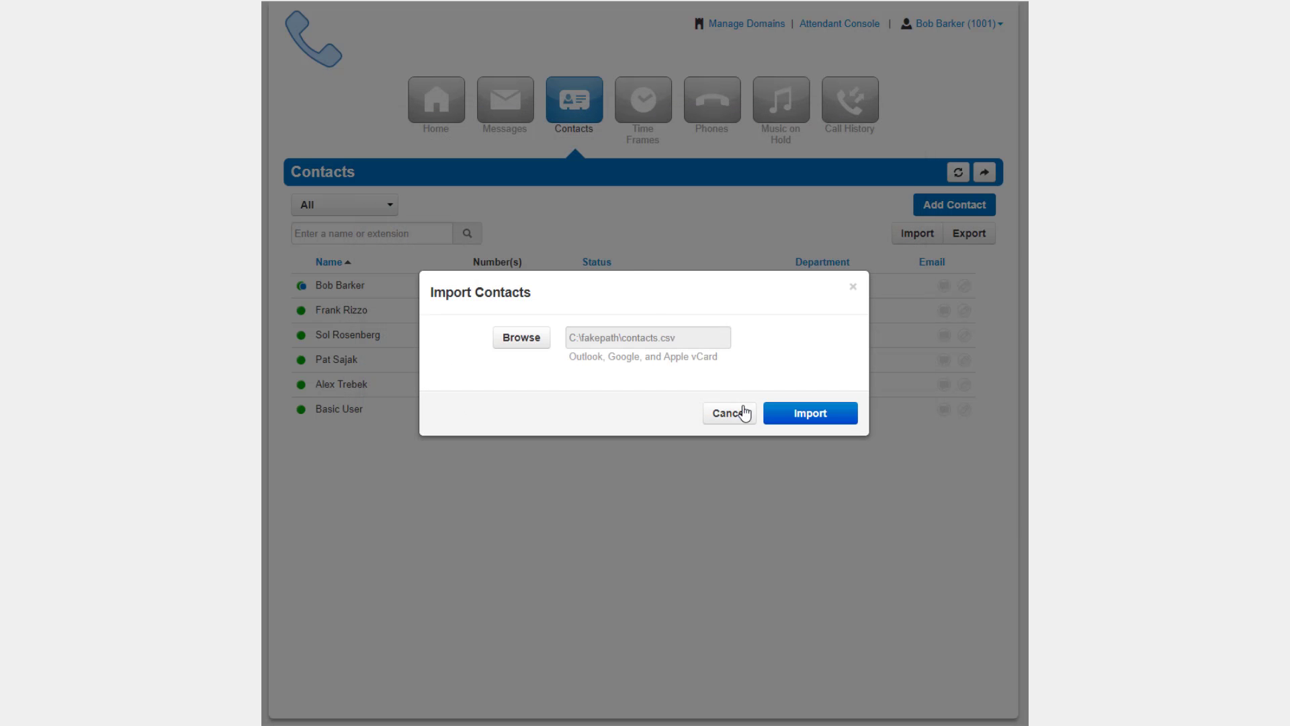
{"action": "left_click", "coordinate": [822, 422]}
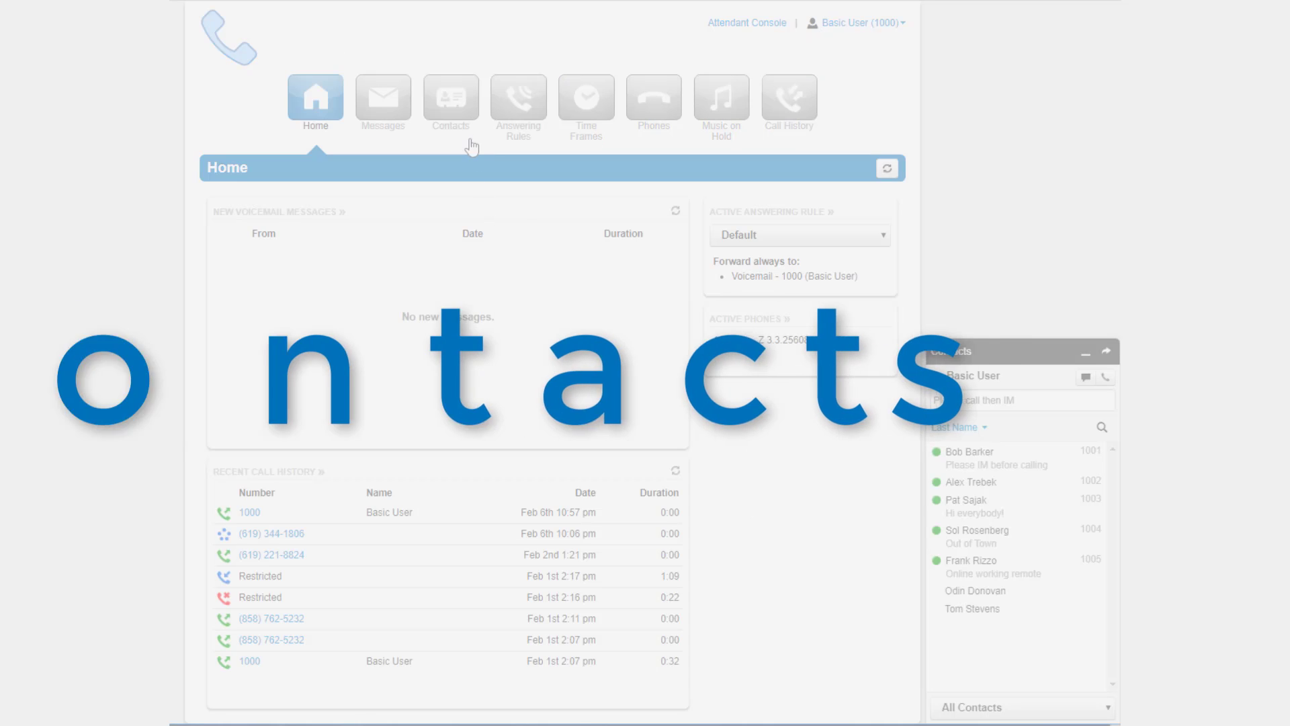
{"action": "left_click", "coordinate": [461, 118]}
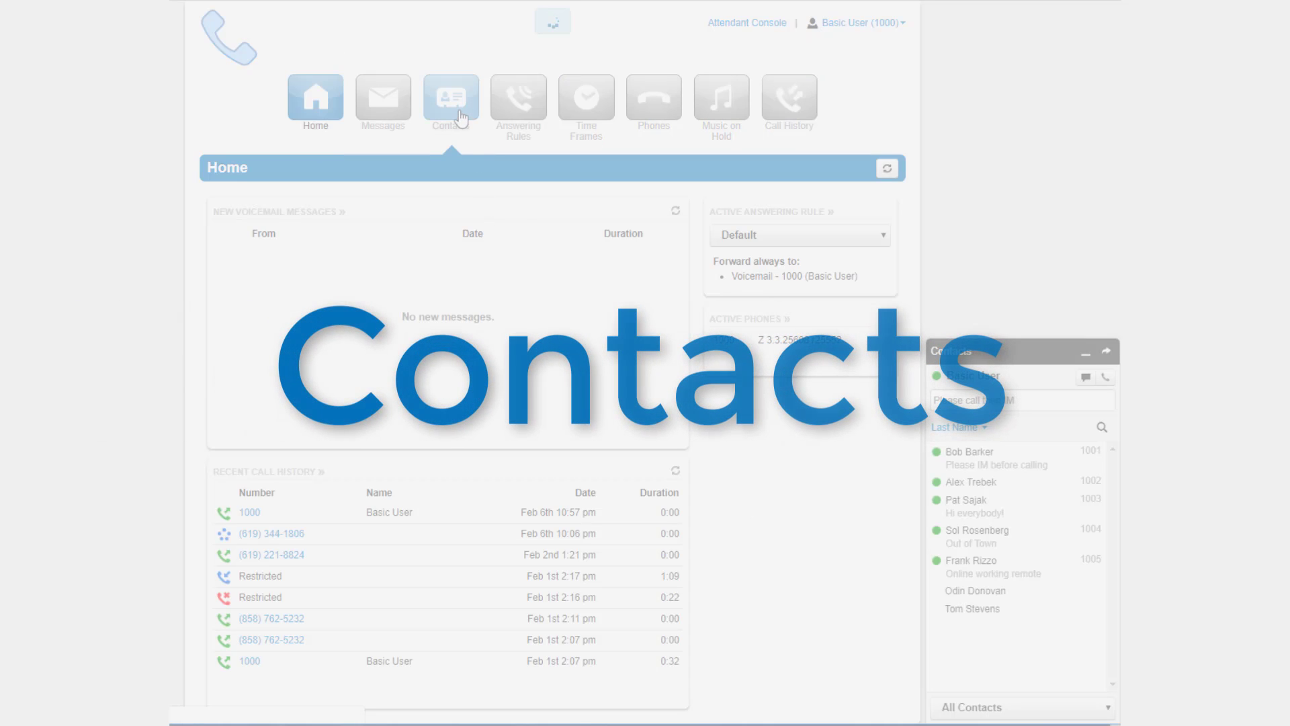